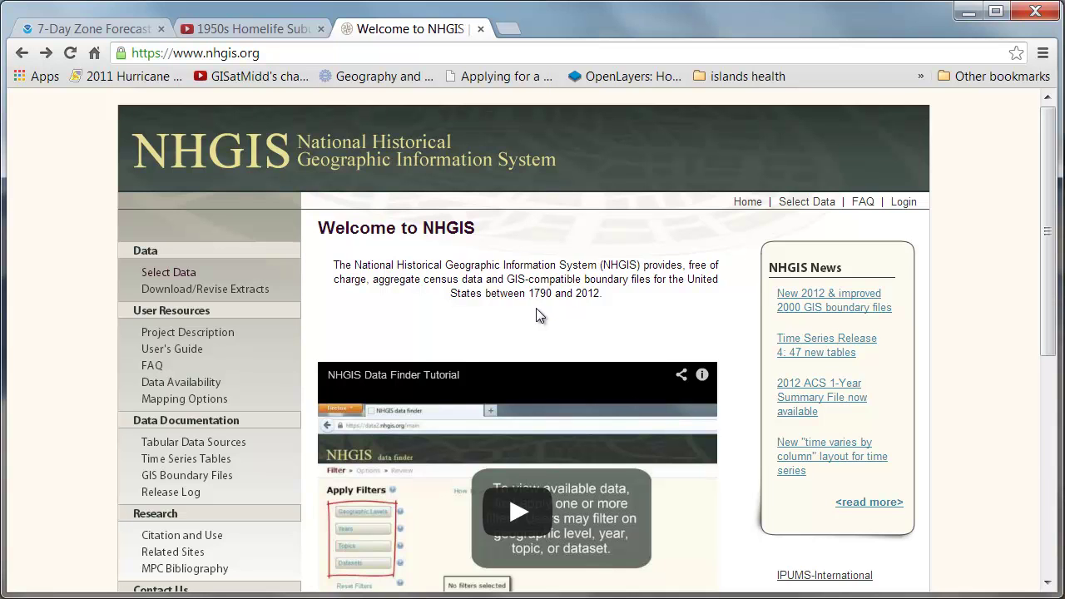
Step: Open the Data Finder and reconfirm Census Tract (by State--County) as the geographic level filter
left_click(166, 273)
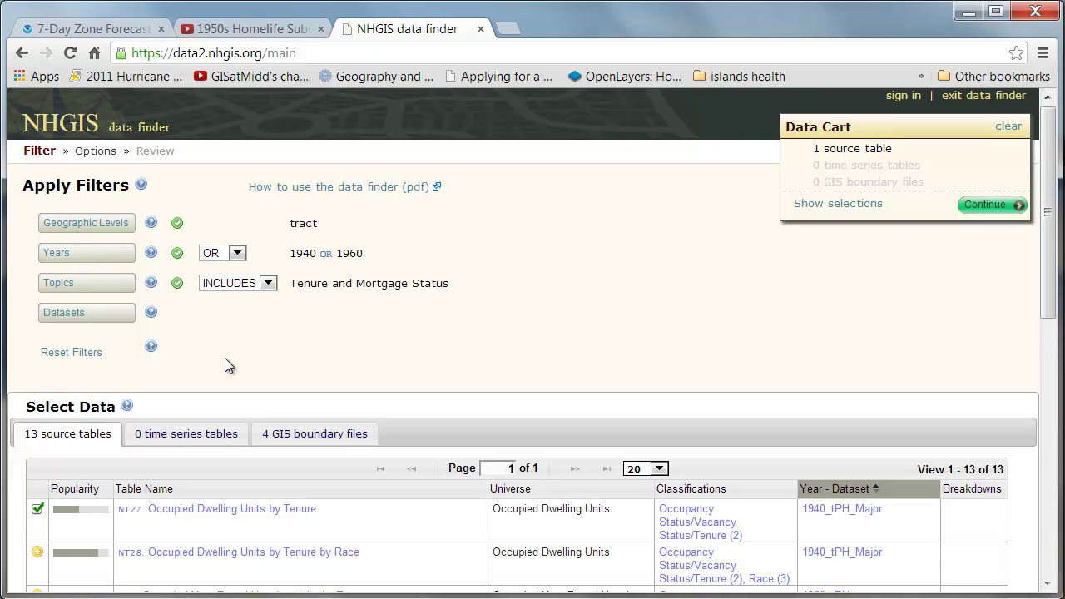
left_click(78, 225)
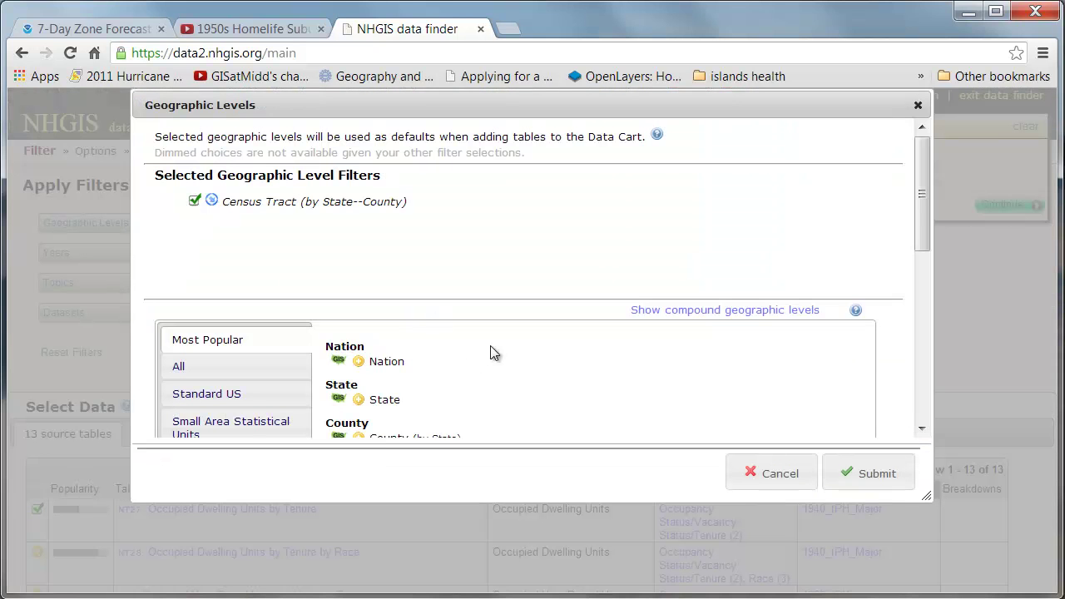
left_click_drag(919, 200, 940, 271)
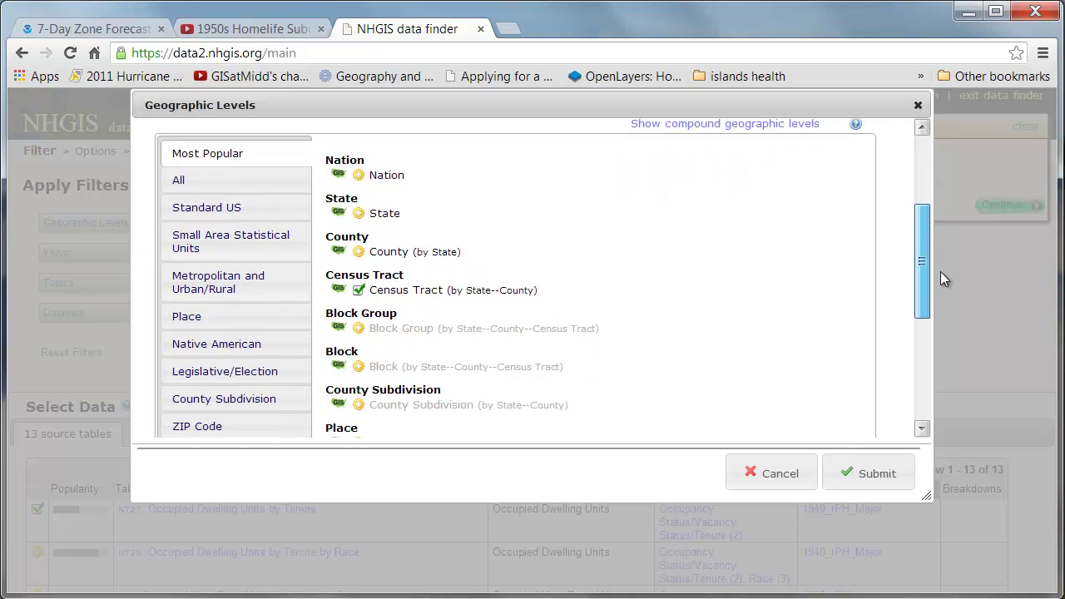
left_click(359, 278)
left_click(359, 278)
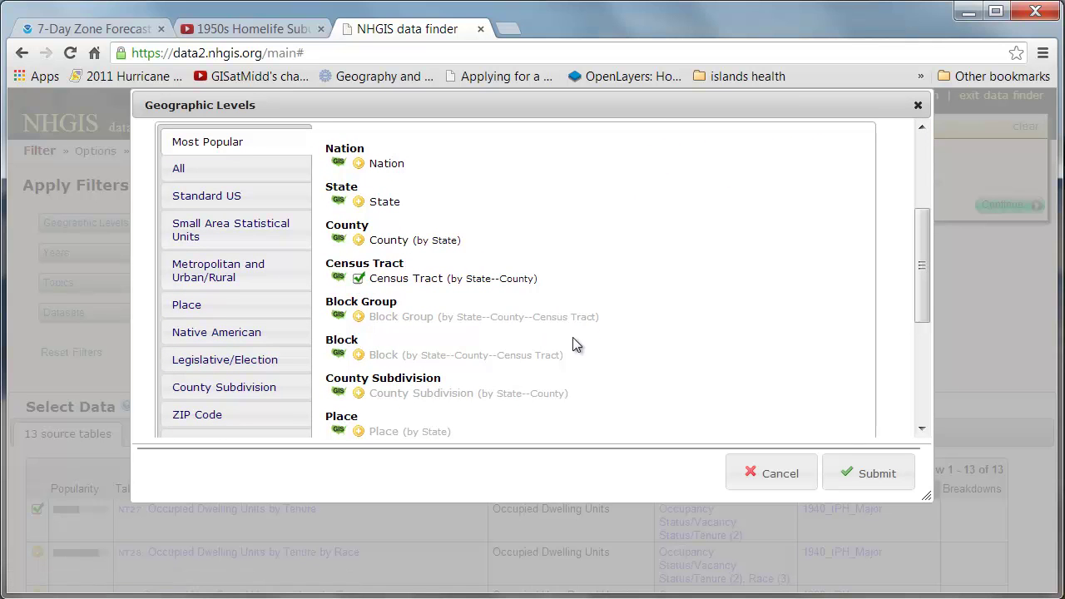
left_click(869, 481)
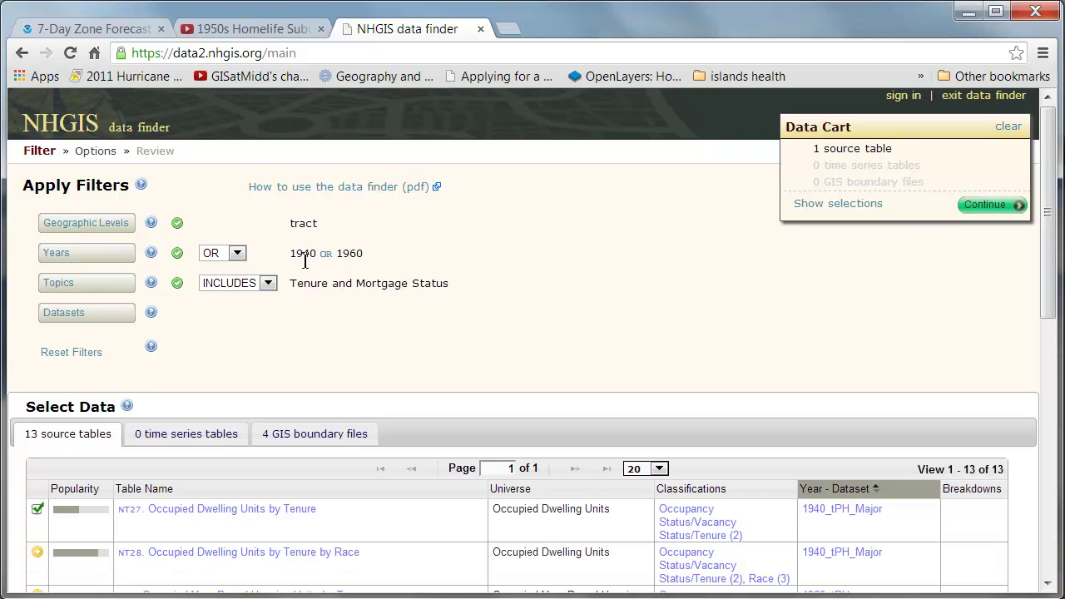
left_click(79, 254)
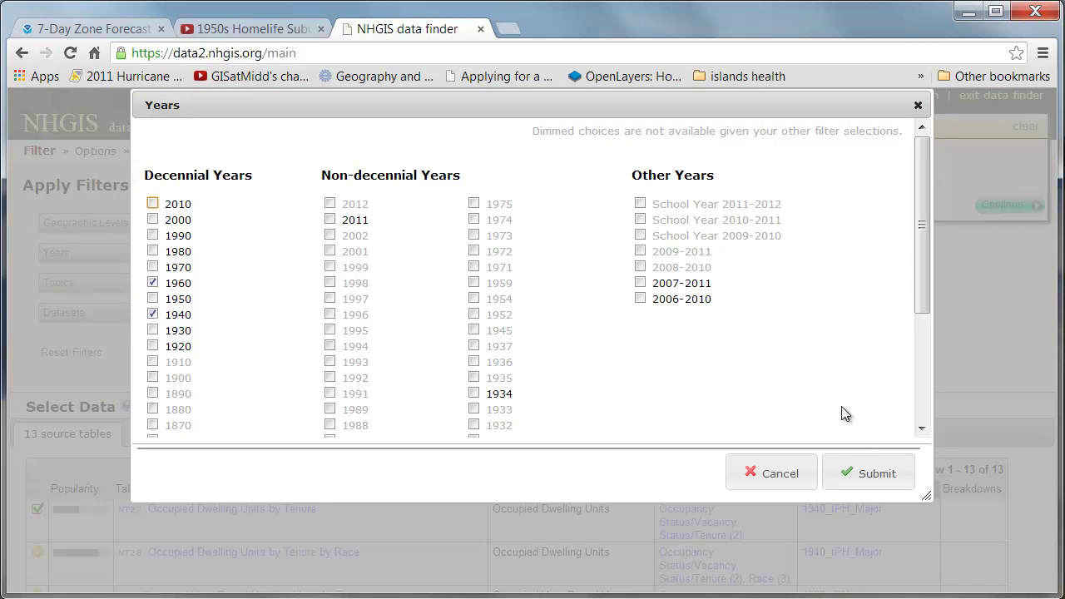
left_click(857, 472)
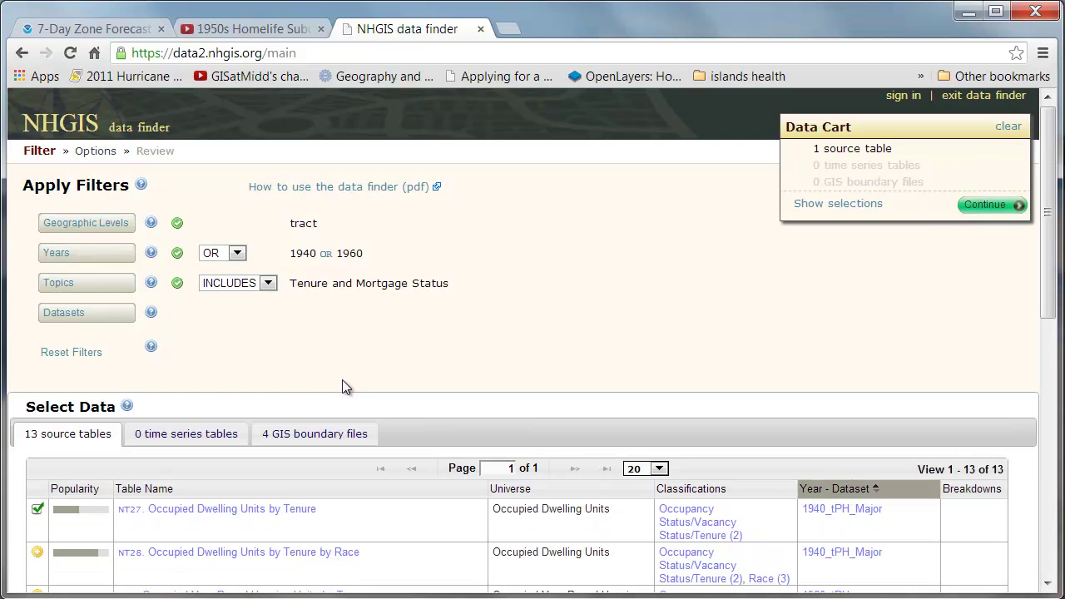
left_click(63, 285)
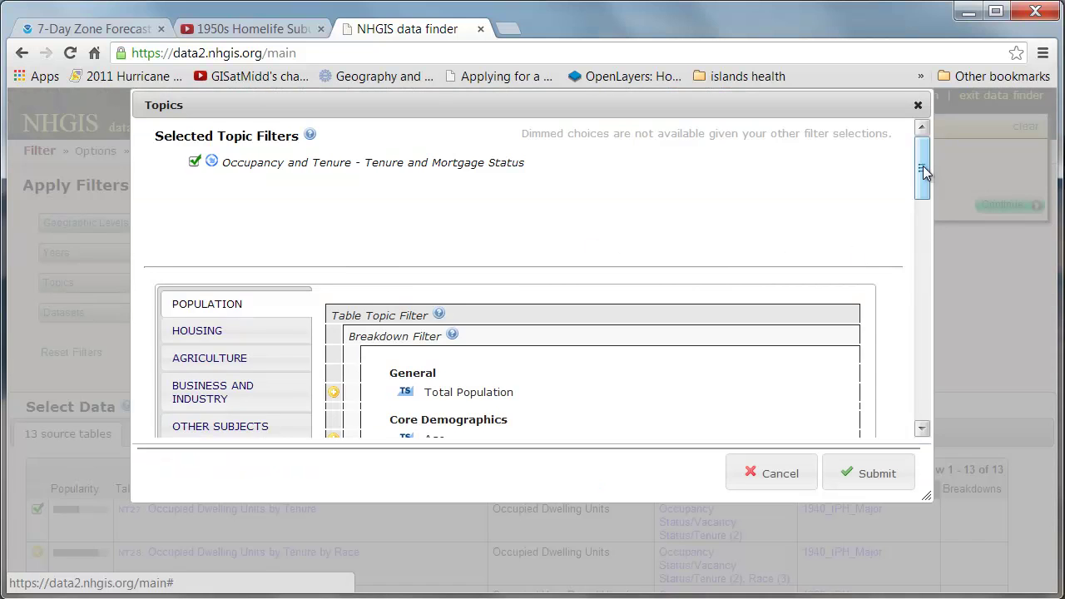
left_click_drag(923, 170, 923, 190)
left_click(191, 261)
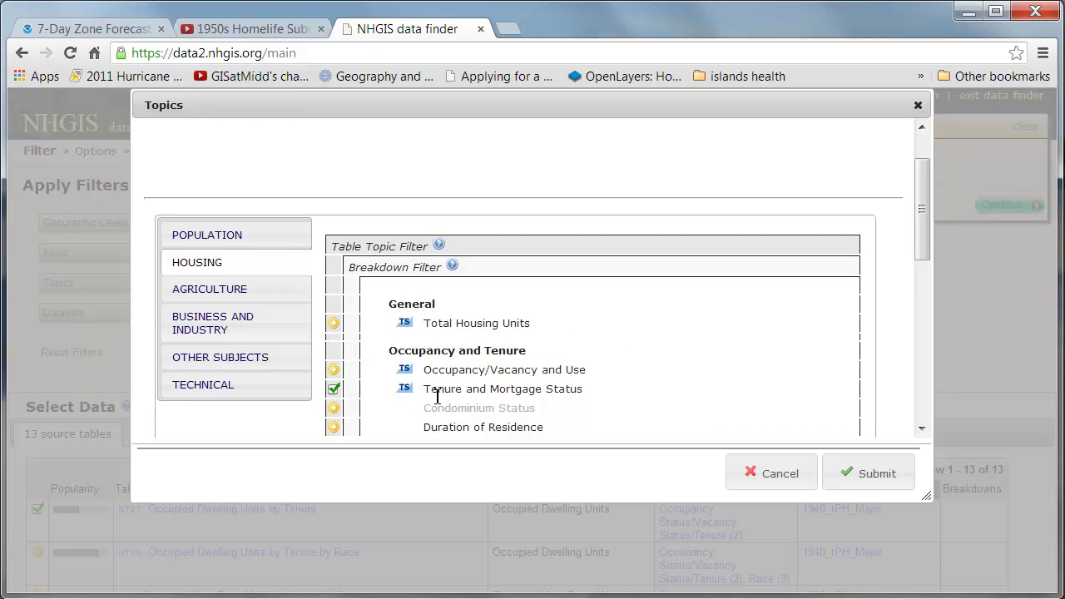
left_click_drag(925, 232, 928, 257)
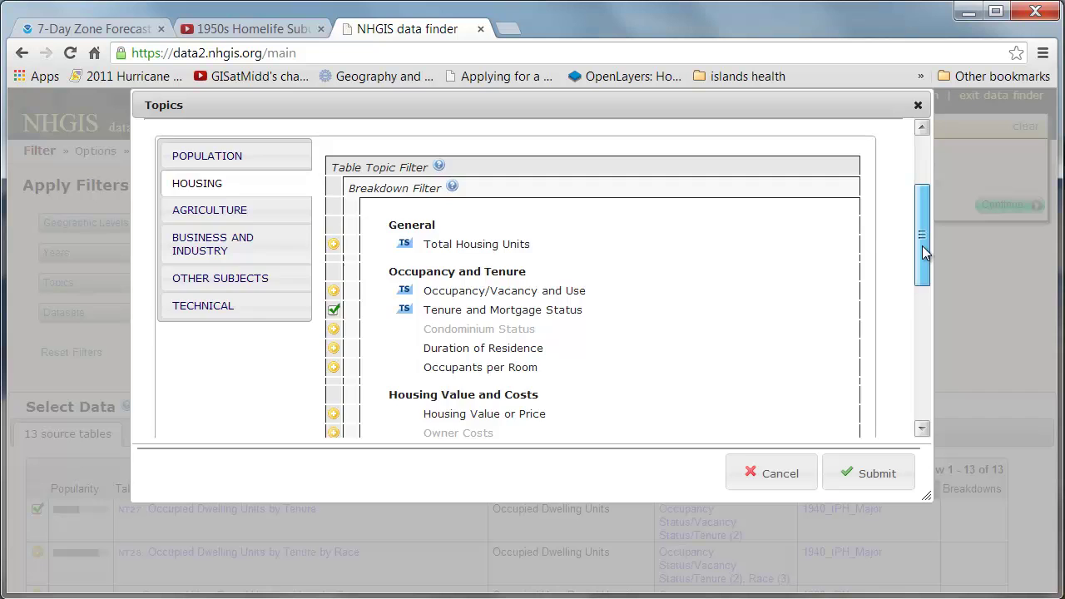
mouse_move(920, 255)
left_mouse_down()
mouse_move(931, 198)
mouse_move(931, 261)
mouse_move(934, 177)
left_mouse_up()
left_click(867, 470)
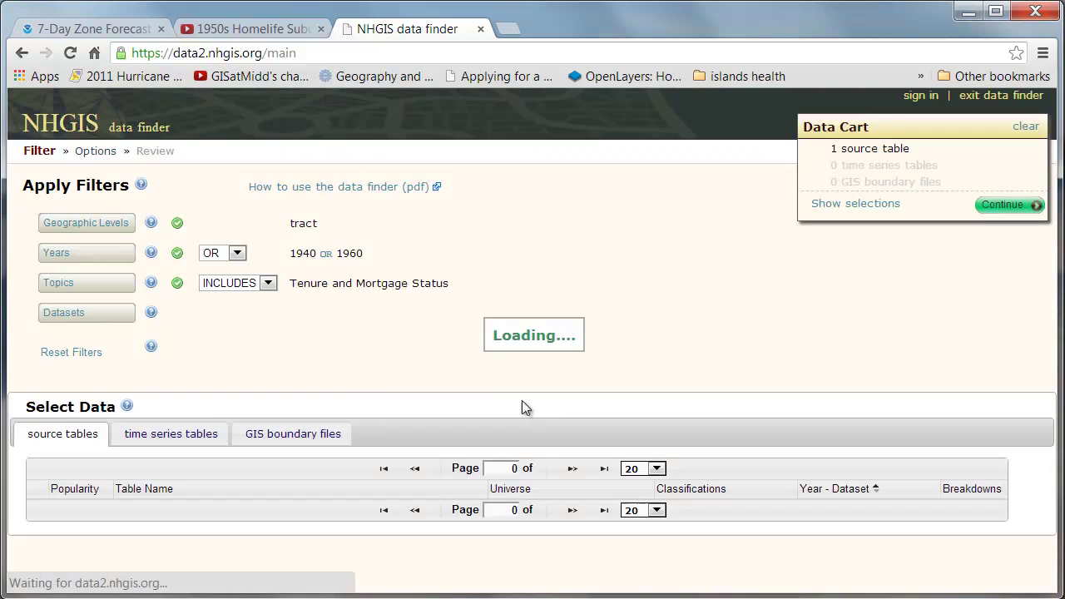
Step: Add the 1960 NT58 Occupied Housing Units by Tenure table to the cart instead of NT59
scroll(731, 283, "down", 3)
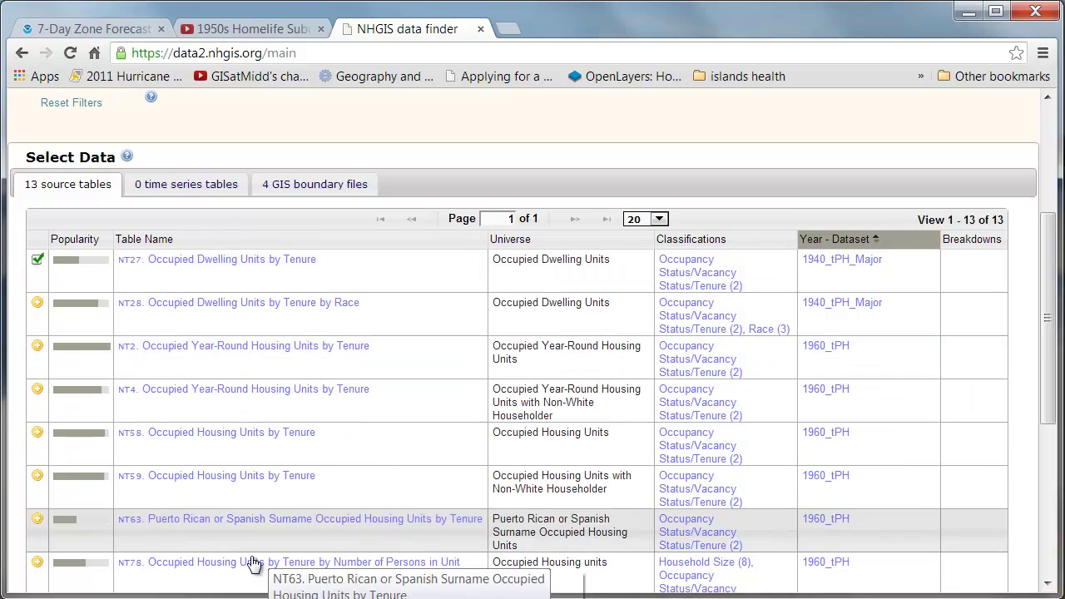
scroll(691, 424, "down", 1)
scroll(666, 440, "down", 1)
scroll(632, 459, "down", 1)
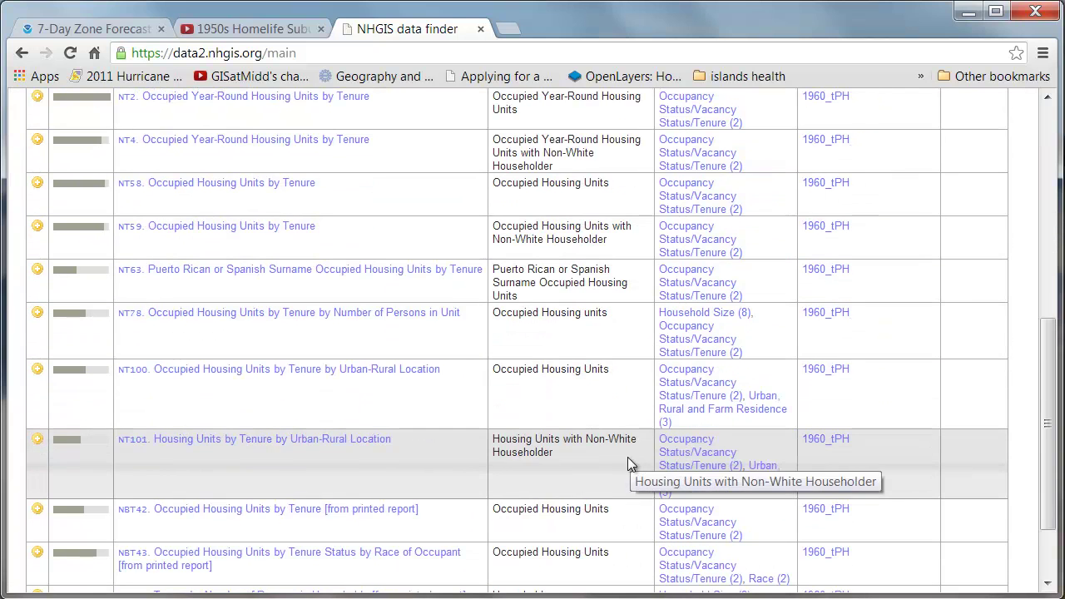
scroll(594, 471, "up", 1)
scroll(593, 471, "up", 1)
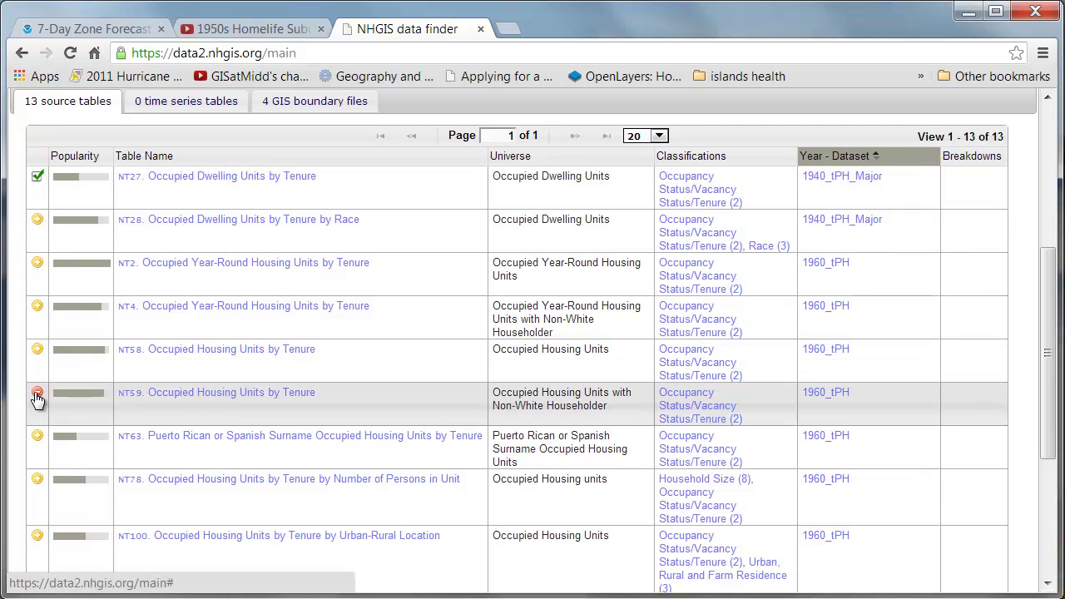
left_click(37, 395)
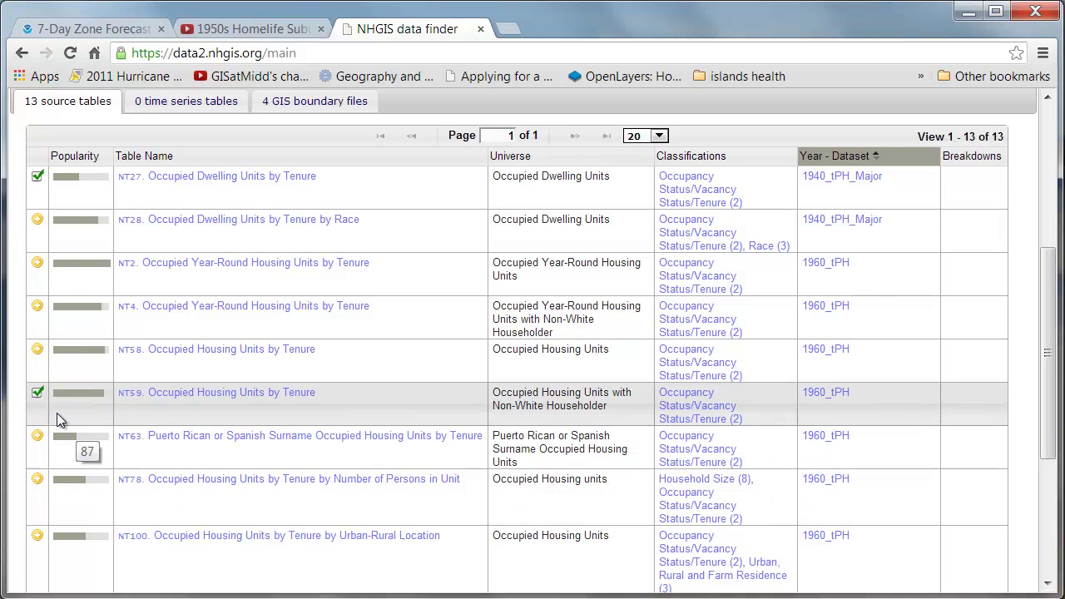
left_click(37, 394)
left_click(37, 351)
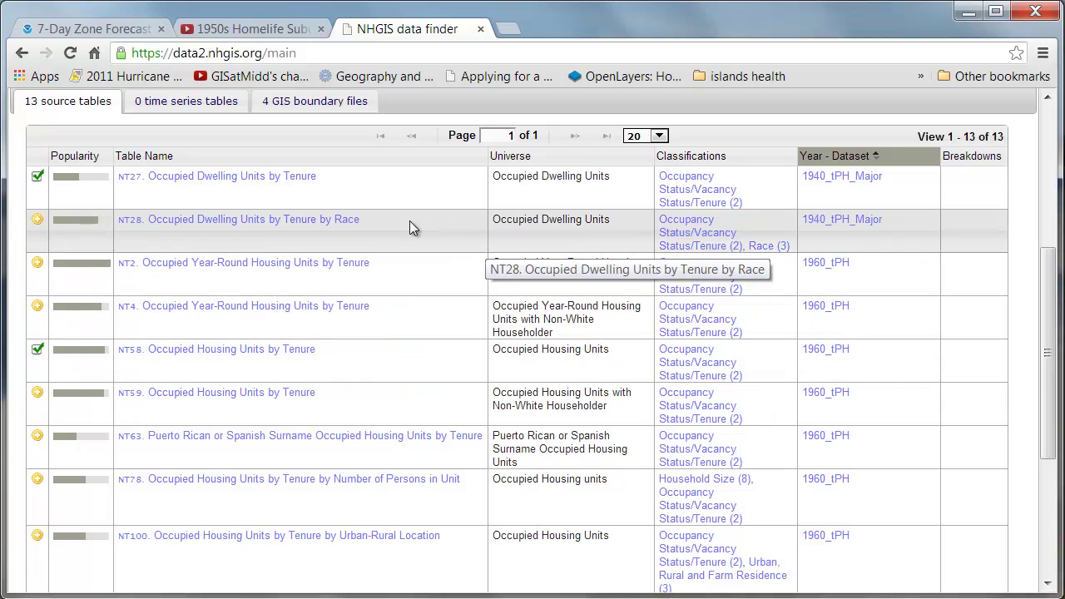
mouse_move(1048, 353)
left_mouse_down()
mouse_move(1052, 468)
mouse_move(1048, 200)
left_mouse_up()
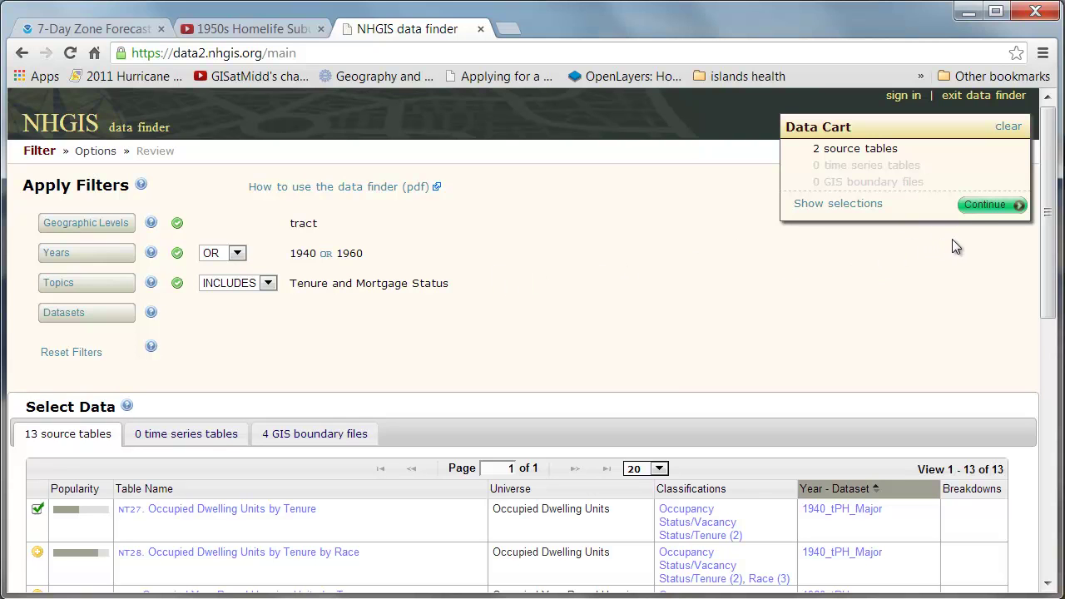
Step: Continue to Review and Submit, showing 2 source tables, 0.52 MB, comma-delimited format
left_click(978, 204)
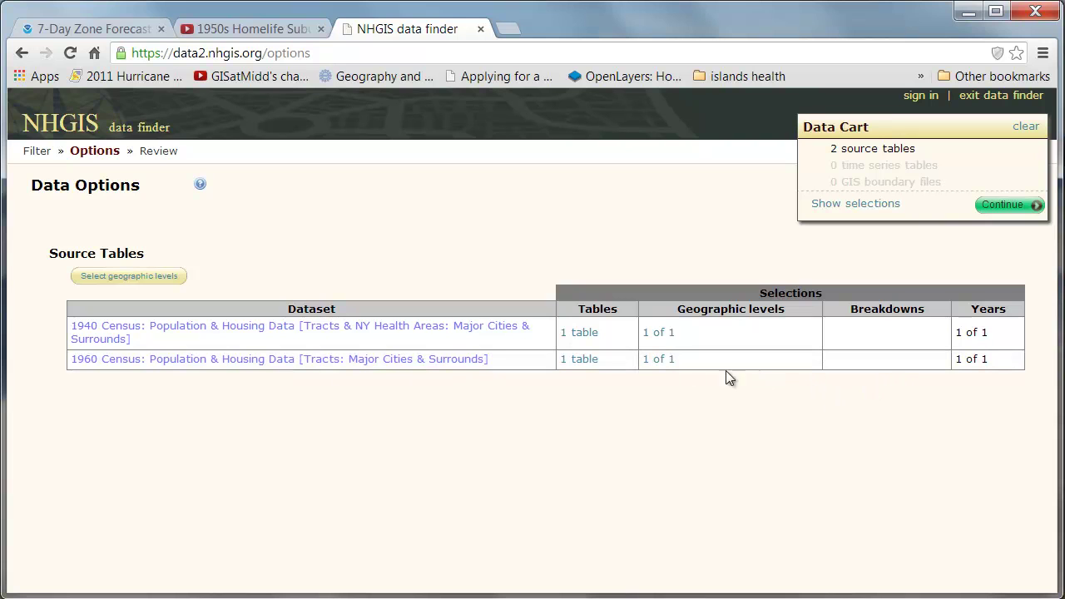
left_click(1011, 205)
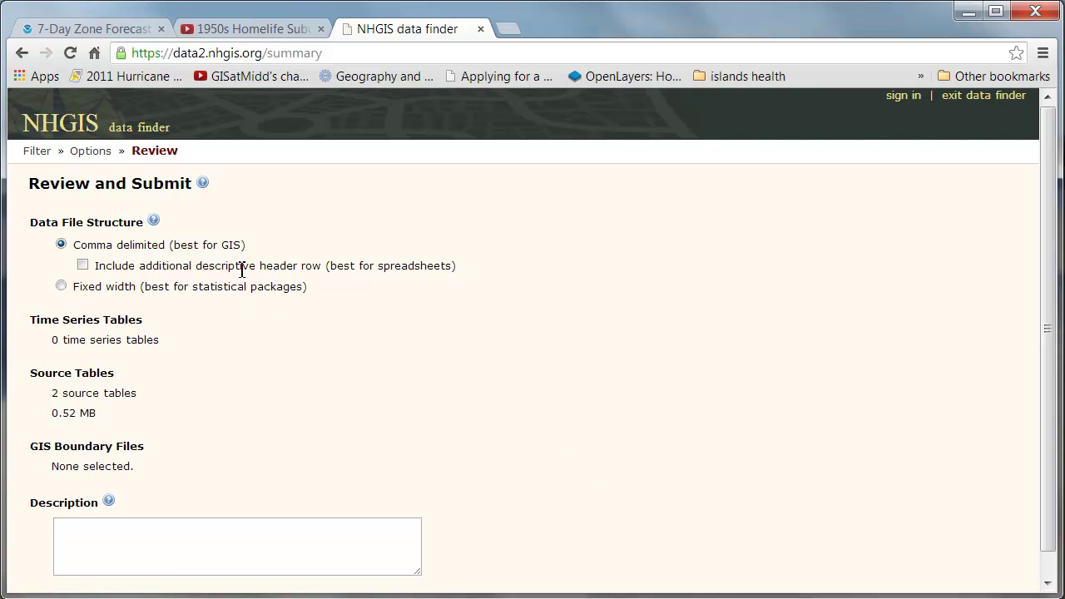
scroll(349, 353, "down", 1)
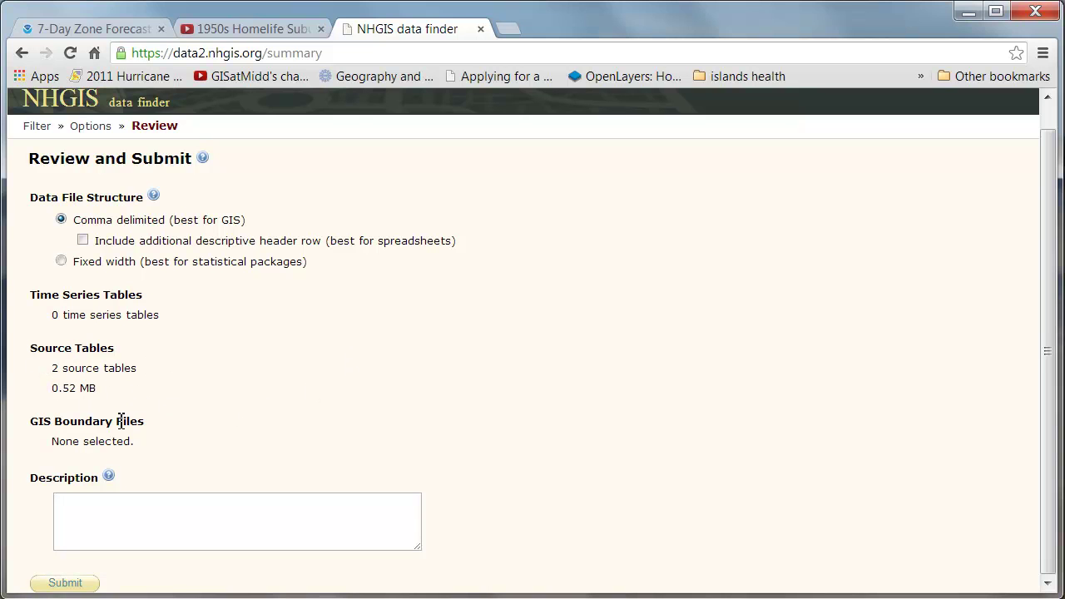
scroll(84, 462, "up", 1)
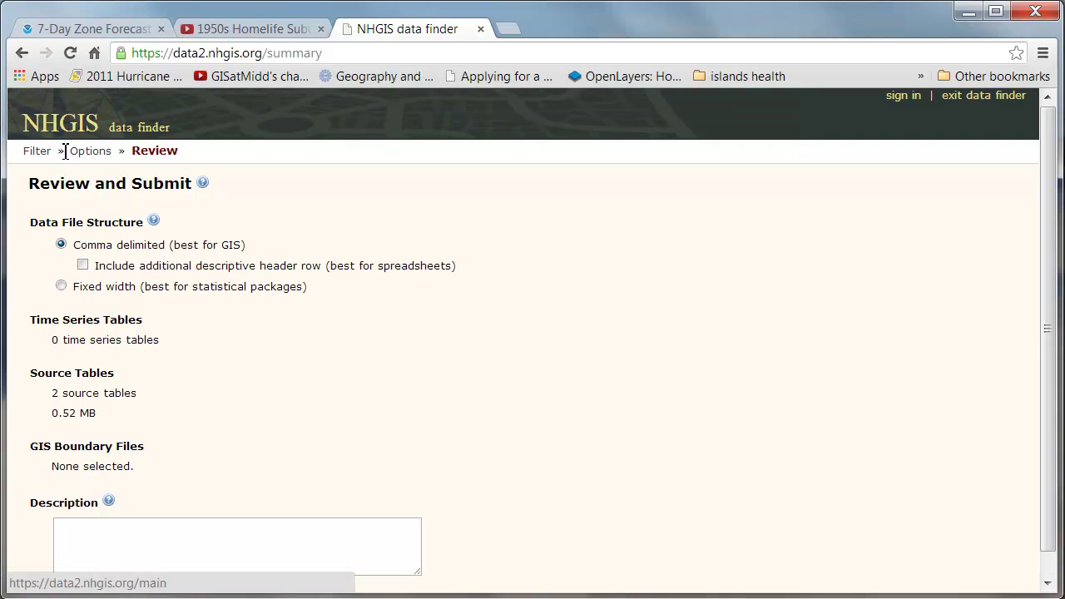
Step: Add the 1940 and 1960 Census Tract boundary files (2008 TIGER/Line+ basis) to the cart
left_click(37, 153)
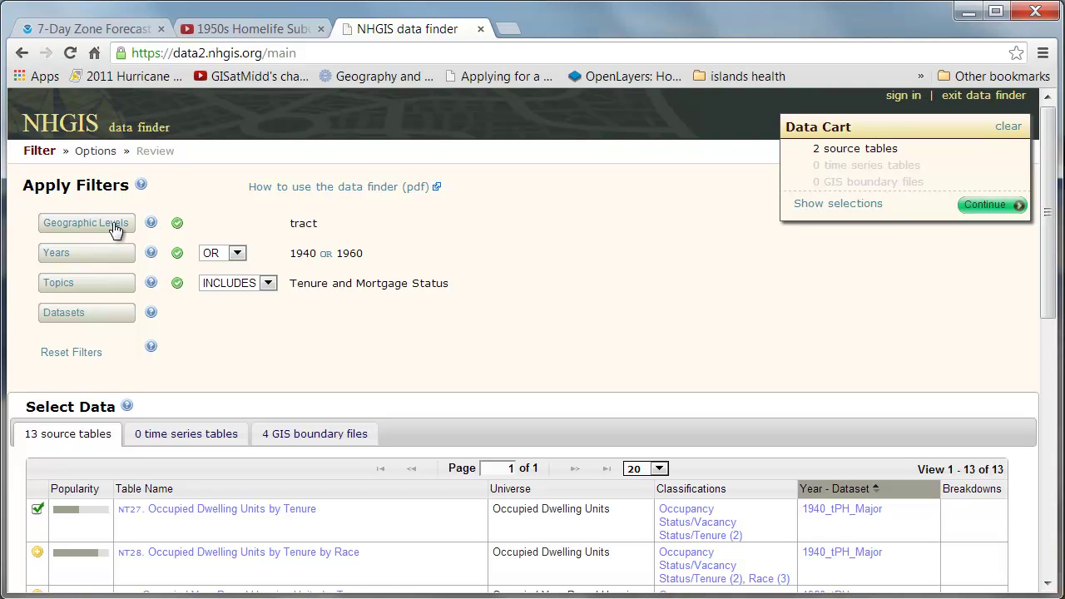
scroll(375, 298, "down", 2)
scroll(366, 325, "down", 5)
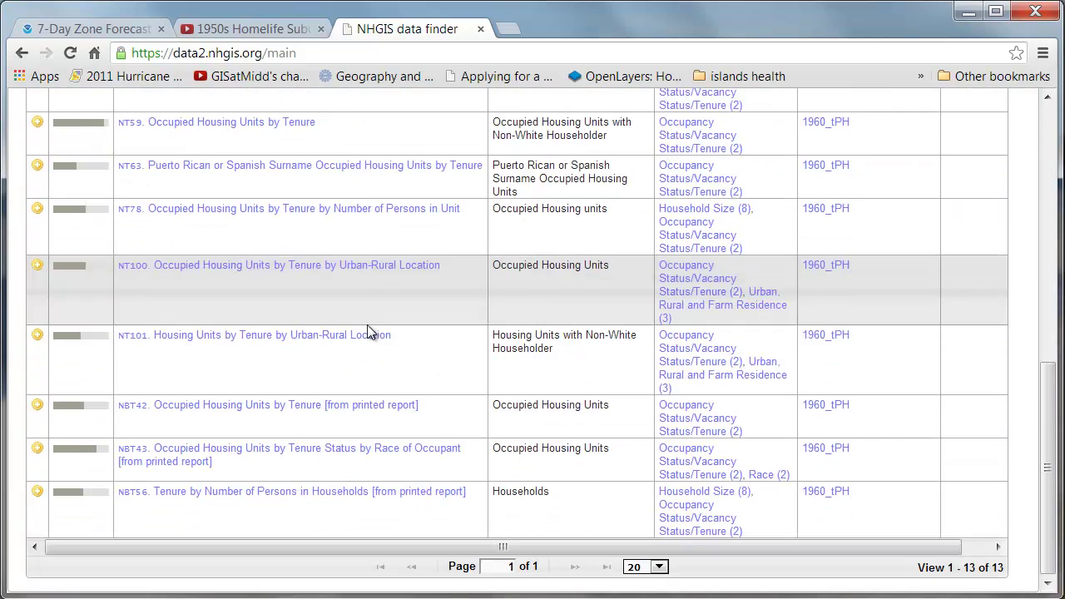
scroll(394, 371, "up", 5)
scroll(394, 371, "up", 3)
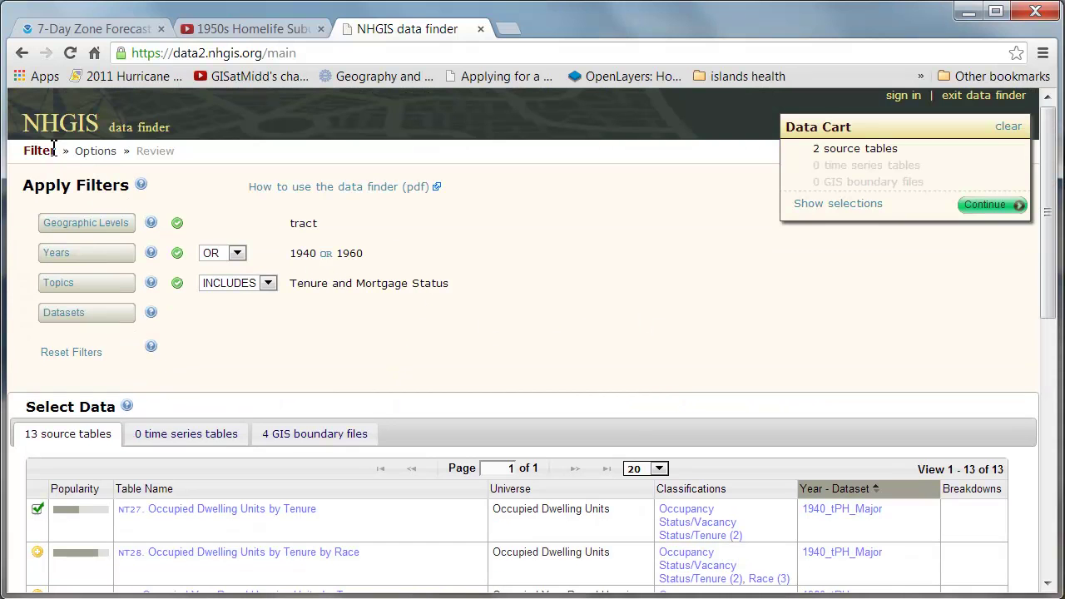
left_click(293, 433)
scroll(482, 416, "down", 2)
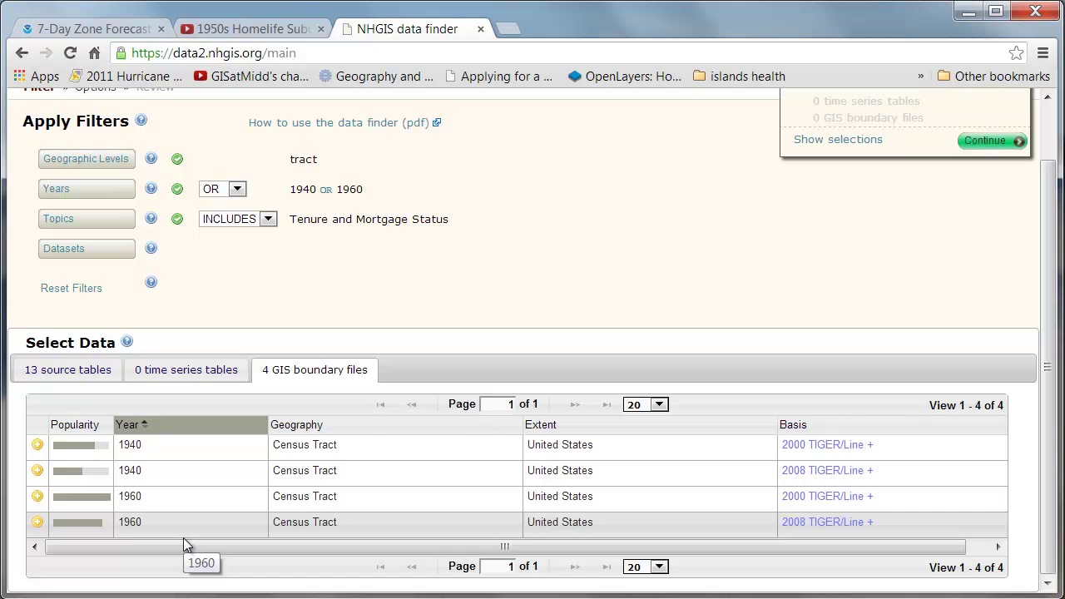
left_click(38, 470)
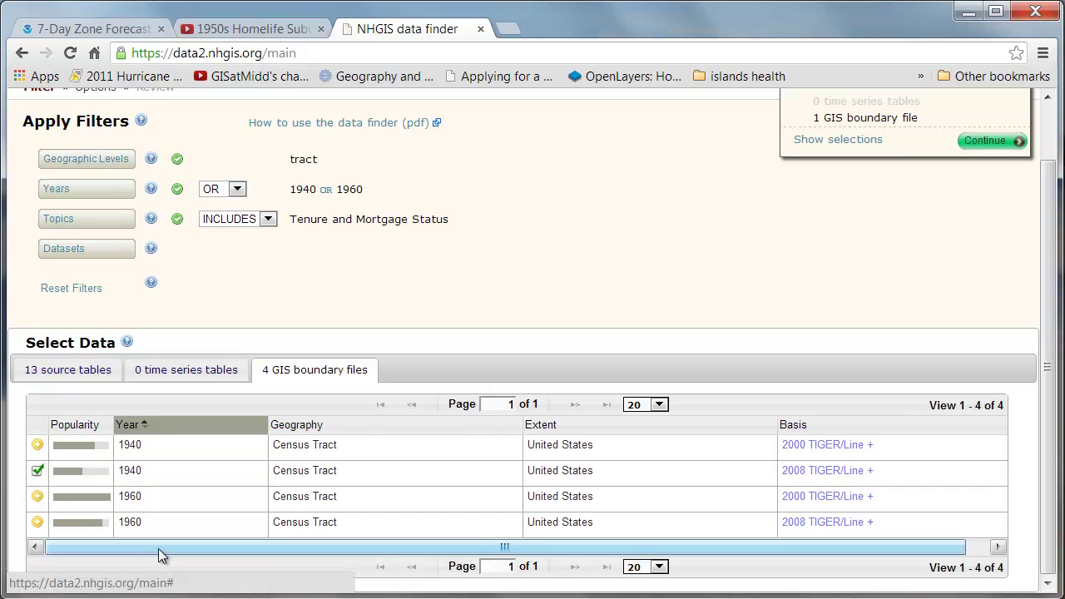
left_click(38, 521)
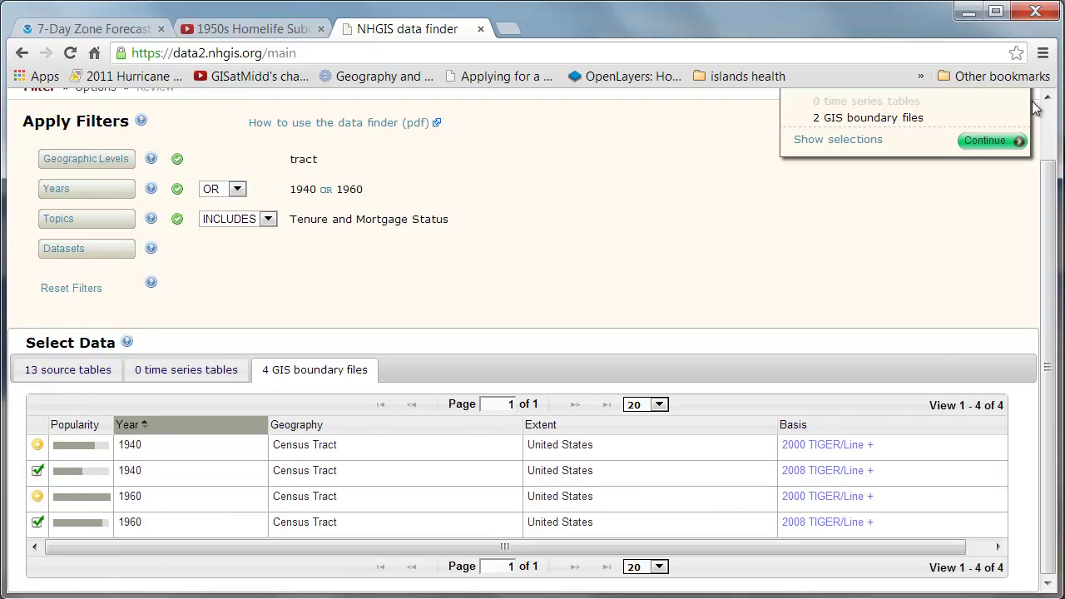
left_click(985, 142)
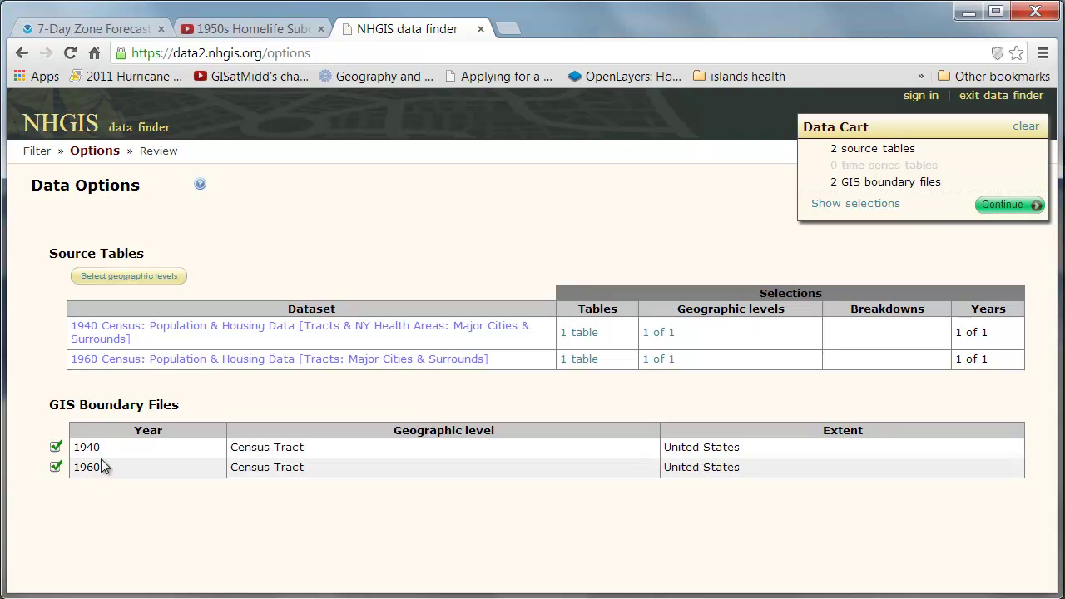
Step: Review the two-table, two-boundary-file extract and submit it, reaching the login page
left_click(1011, 205)
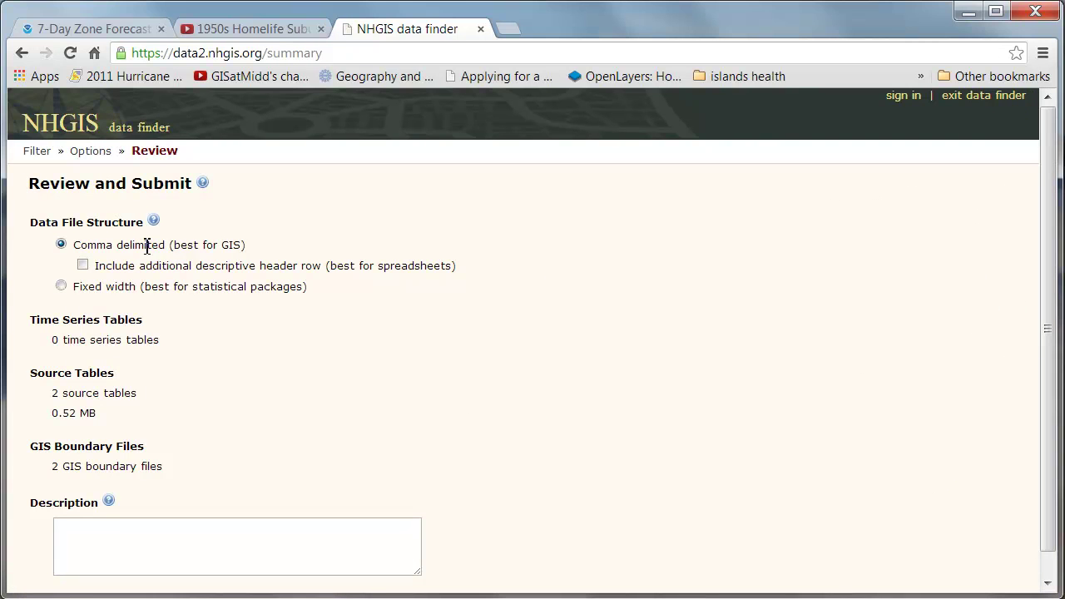
scroll(245, 472, "down", 1)
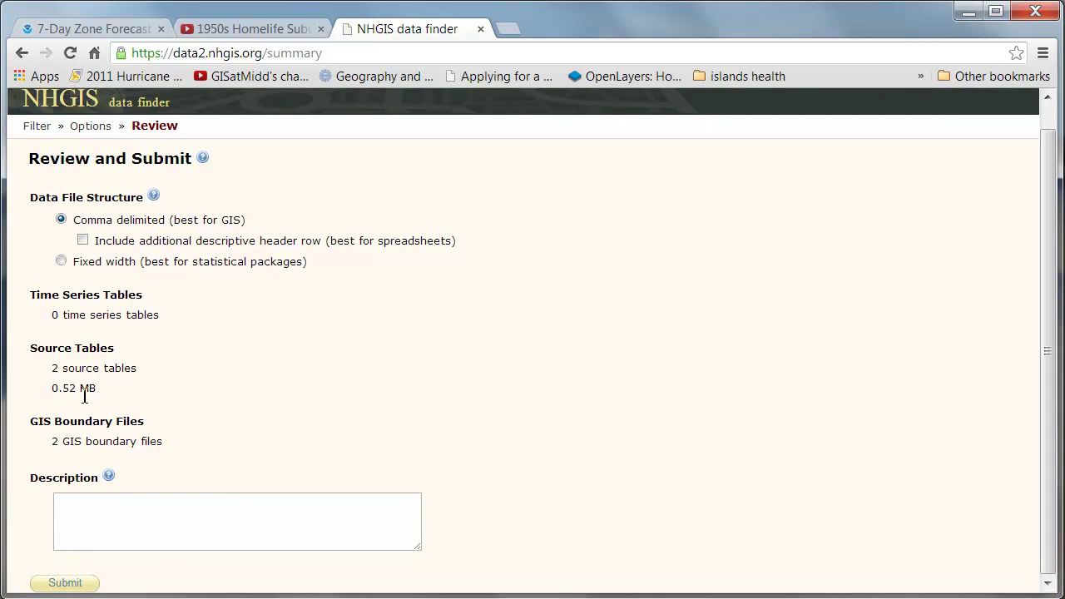
left_click(66, 583)
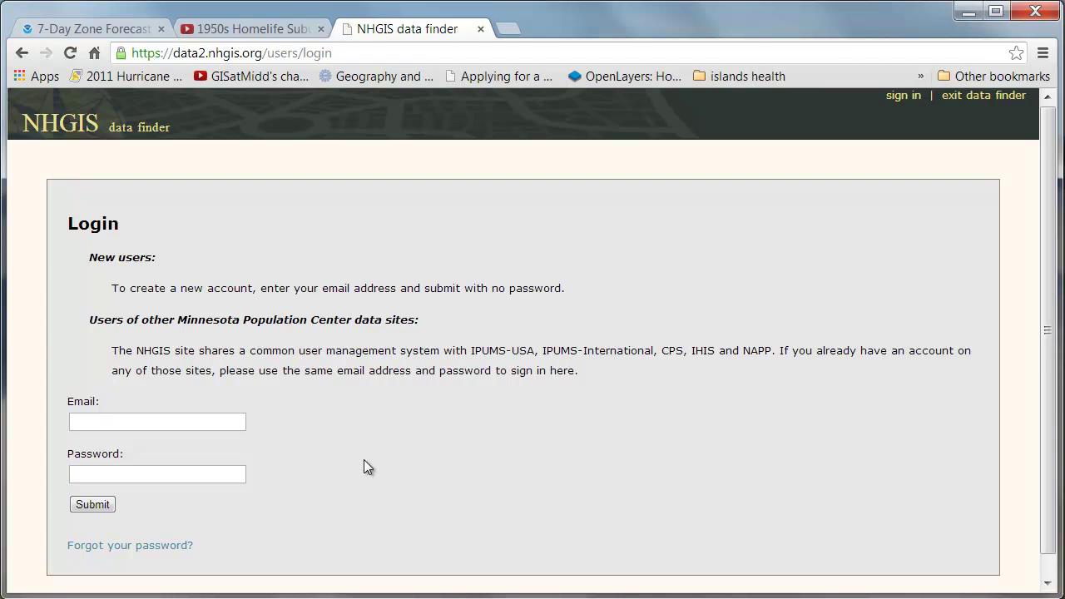
scroll(363, 461, "down", 1)
Step: Enter the account email and password, re-entering the password after a failed login
left_click(117, 400)
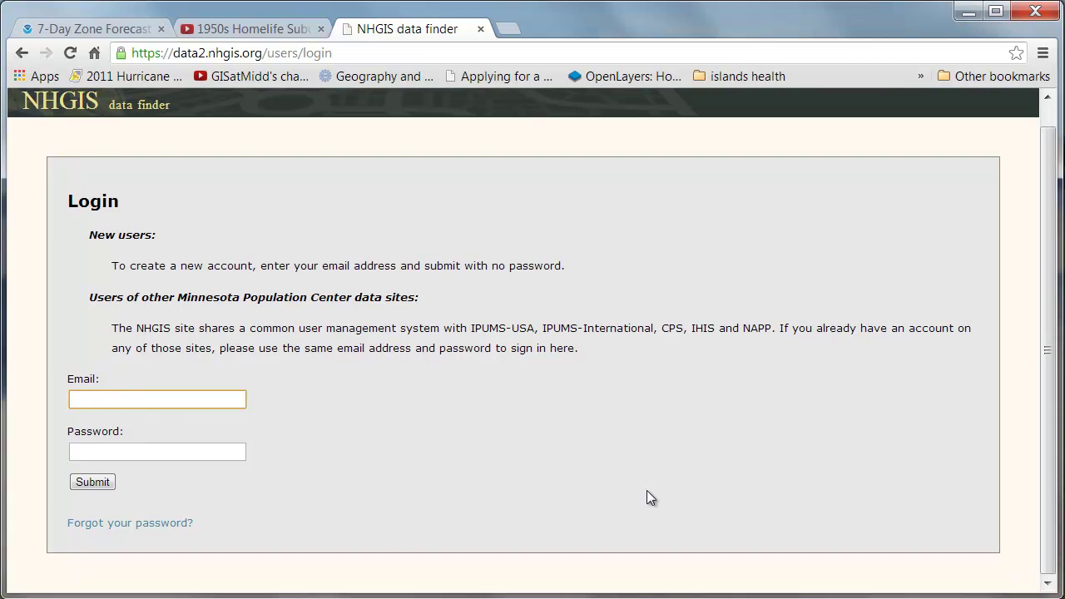
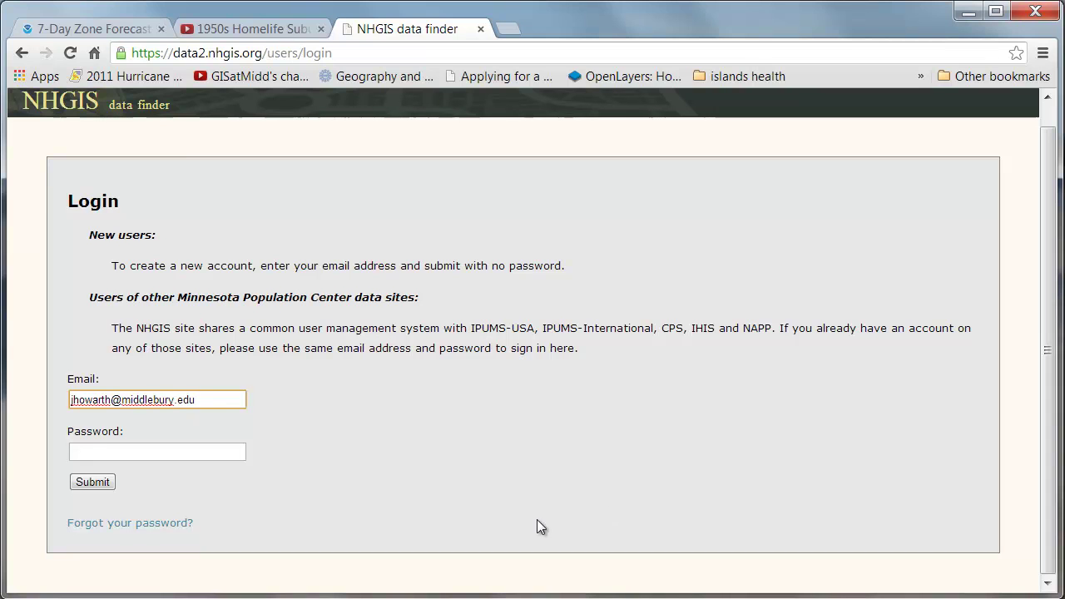
left_click(92, 481)
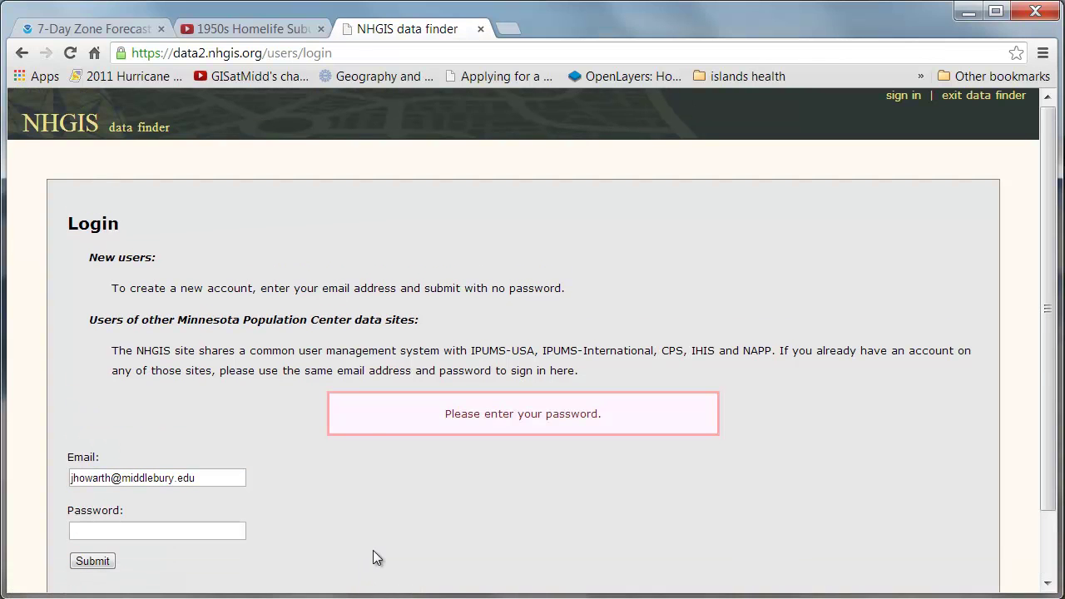
scroll(373, 549, "down", 1)
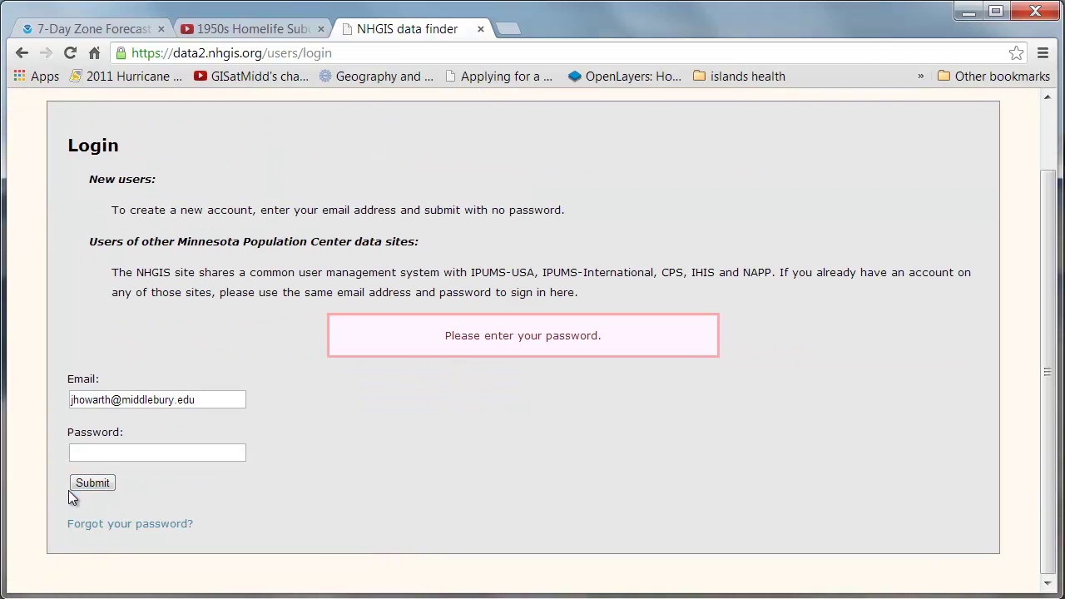
left_click(104, 456)
key("Return")
scroll(103, 456, "down", 1)
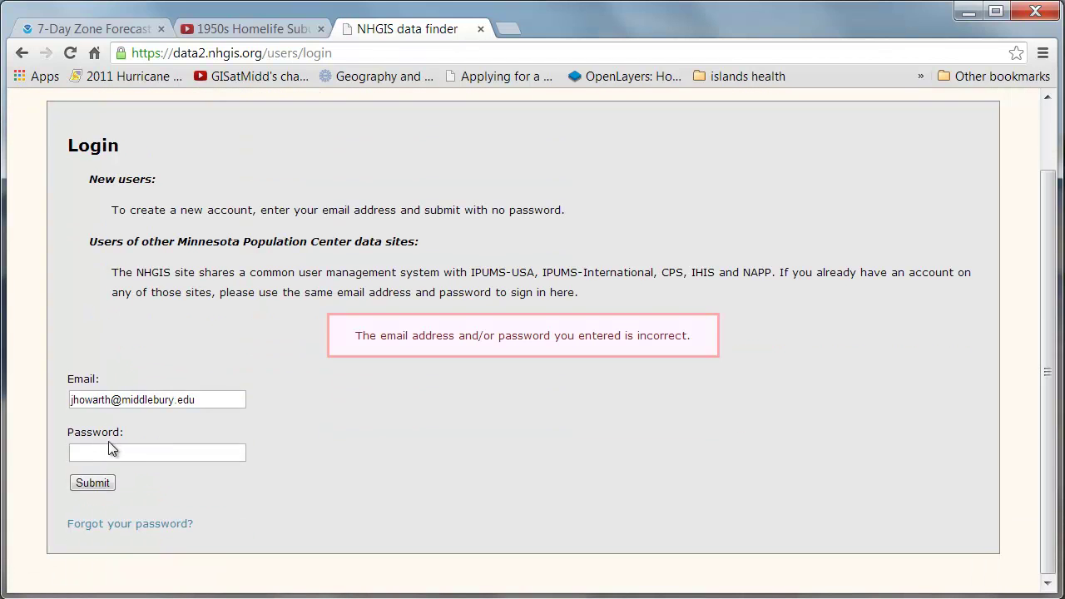
left_click(112, 453)
Step: Sign in with the corrected password and bring up the registration renewal's usage-license terms
left_click(92, 482)
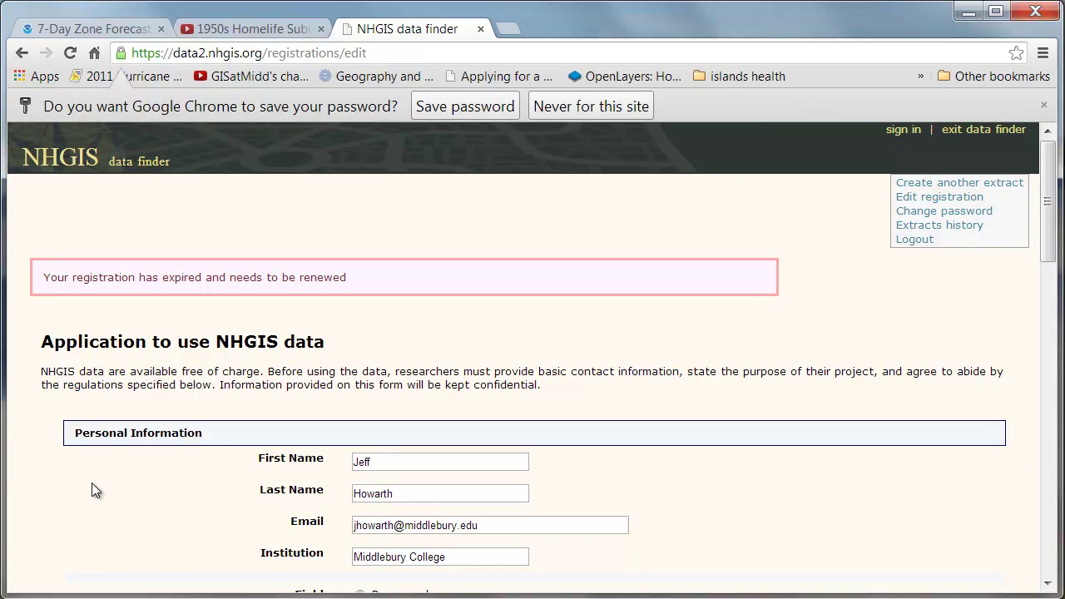
scroll(337, 514, "down", 3)
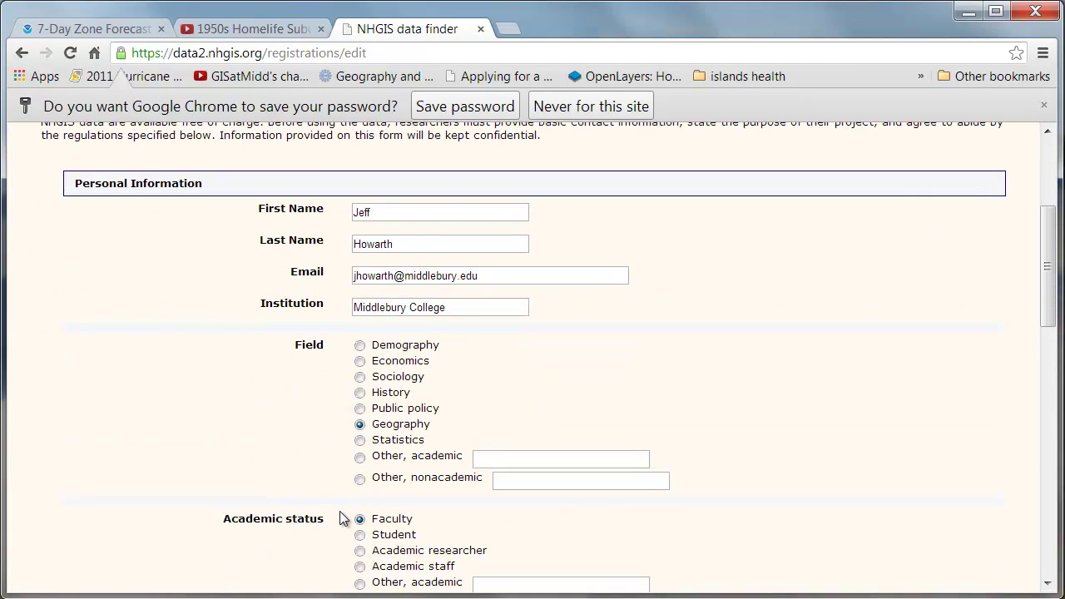
scroll(339, 516, "down", 2)
scroll(356, 518, "down", 1)
scroll(565, 532, "down", 1)
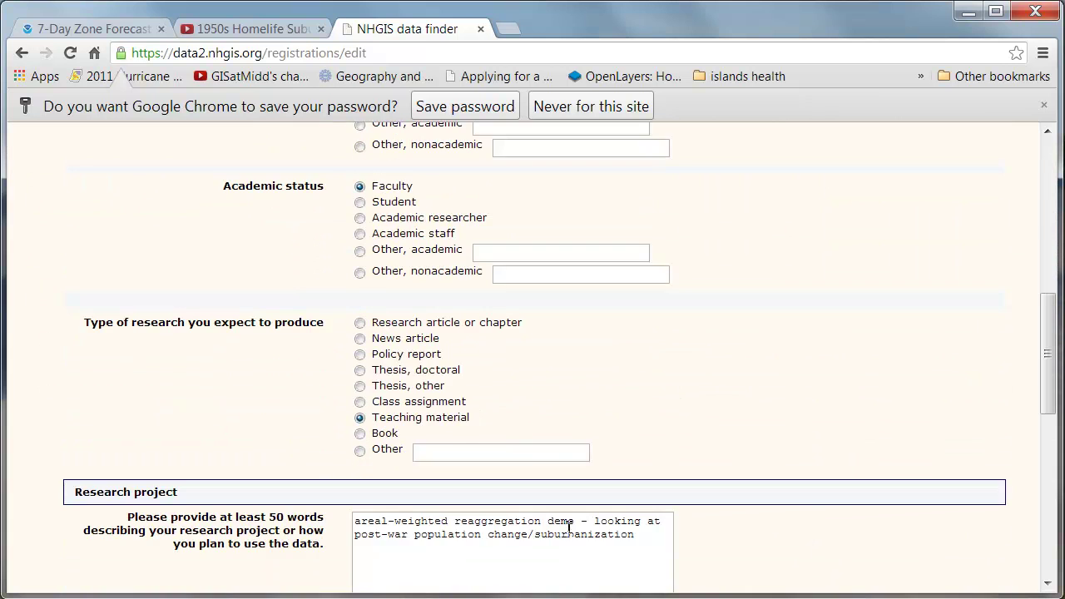
scroll(569, 527, "down", 2)
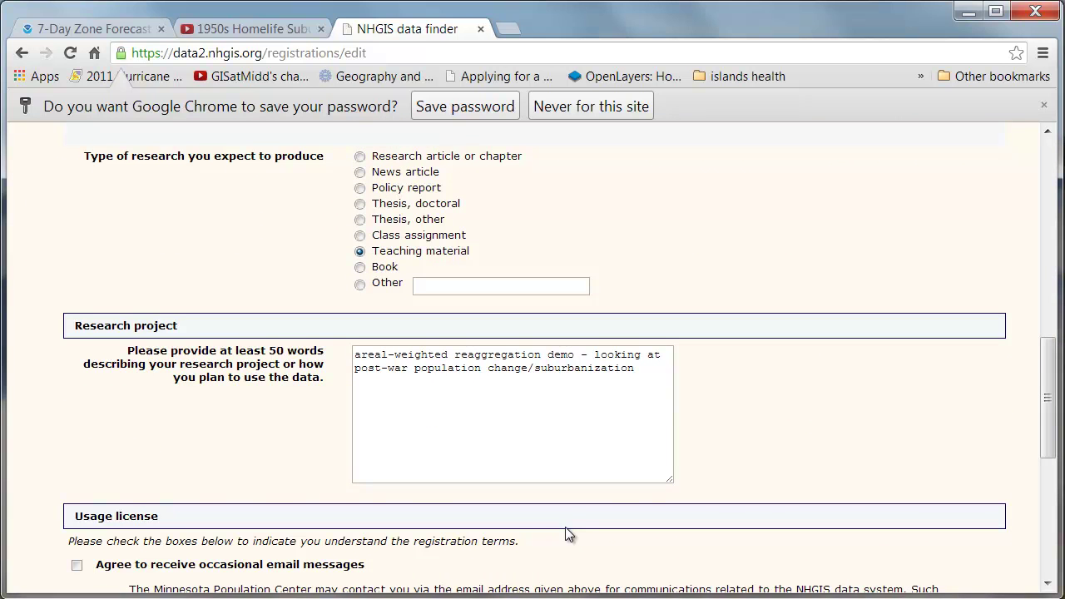
scroll(566, 532, "down", 1)
scroll(567, 530, "down", 2)
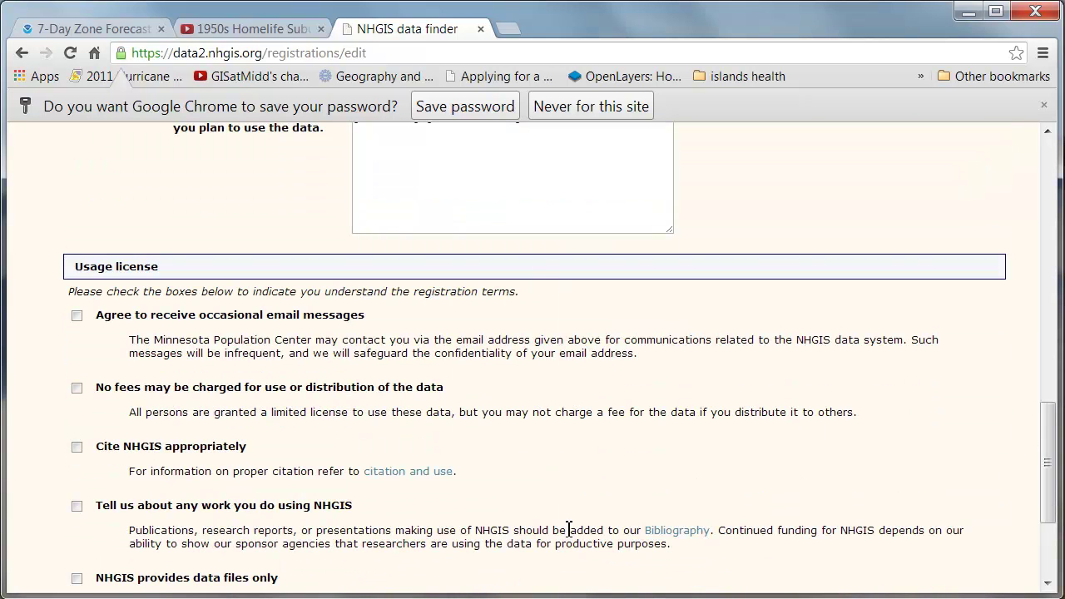
scroll(569, 529, "down", 1)
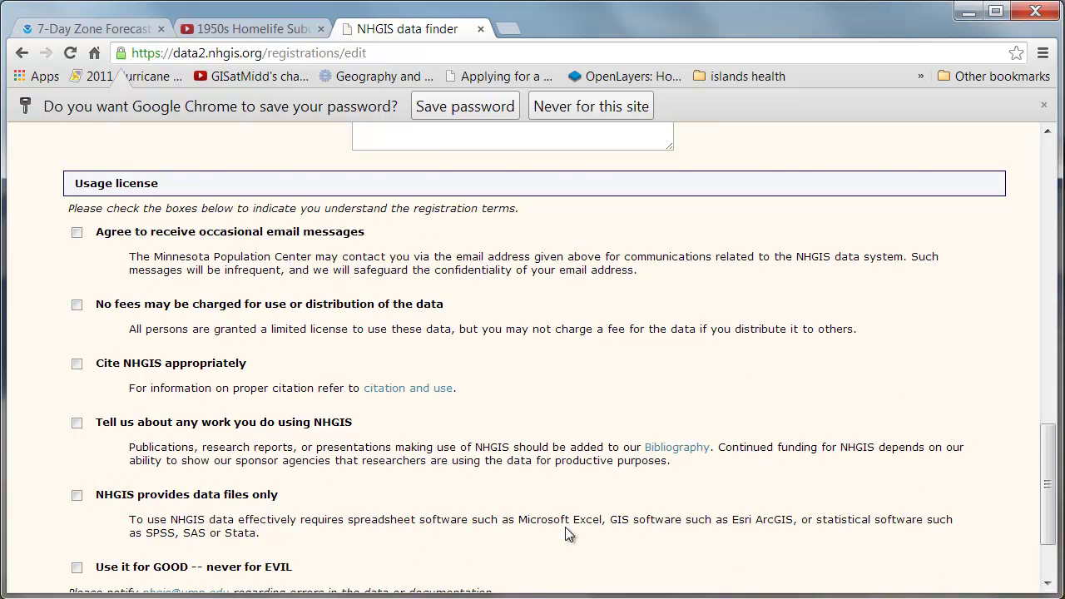
scroll(564, 533, "down", 1)
scroll(564, 533, "up", 2)
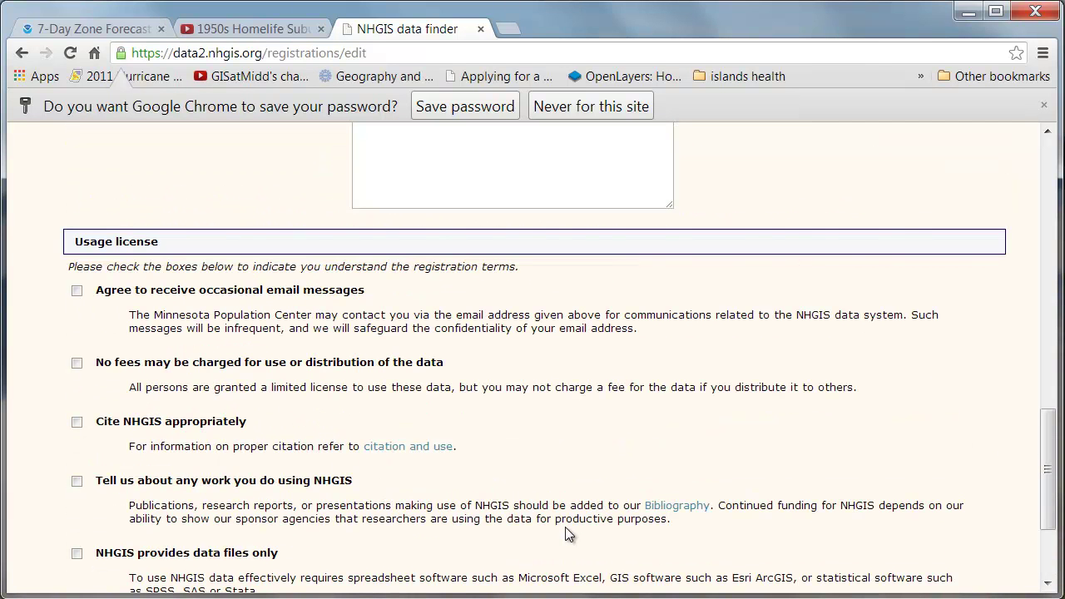
scroll(564, 533, "down", 1)
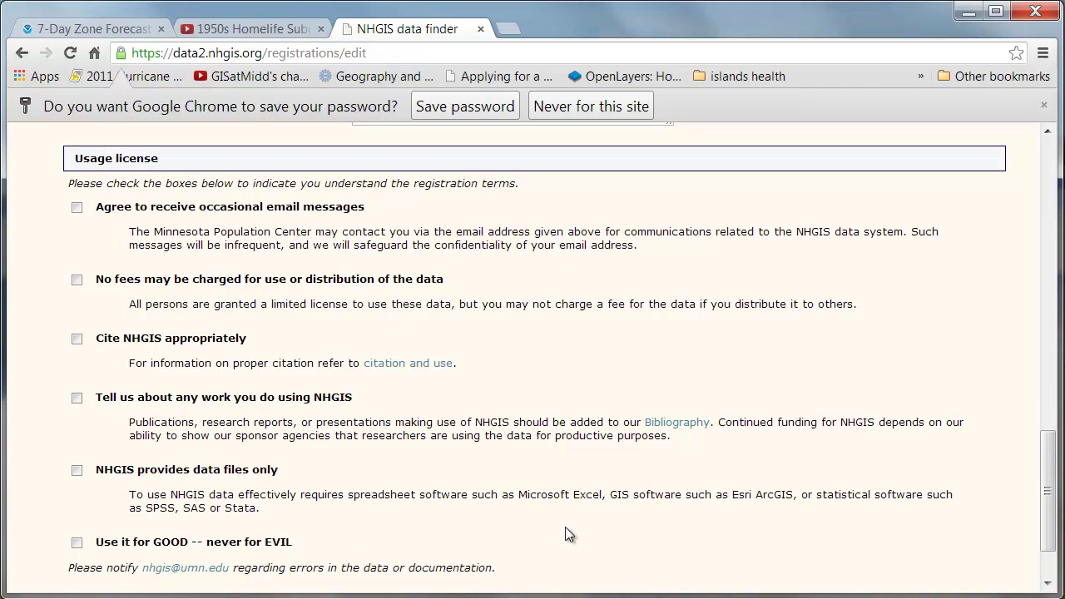
Step: Accept all six usage-license terms and submit the renewed registration information
left_click(78, 208)
left_click(77, 279)
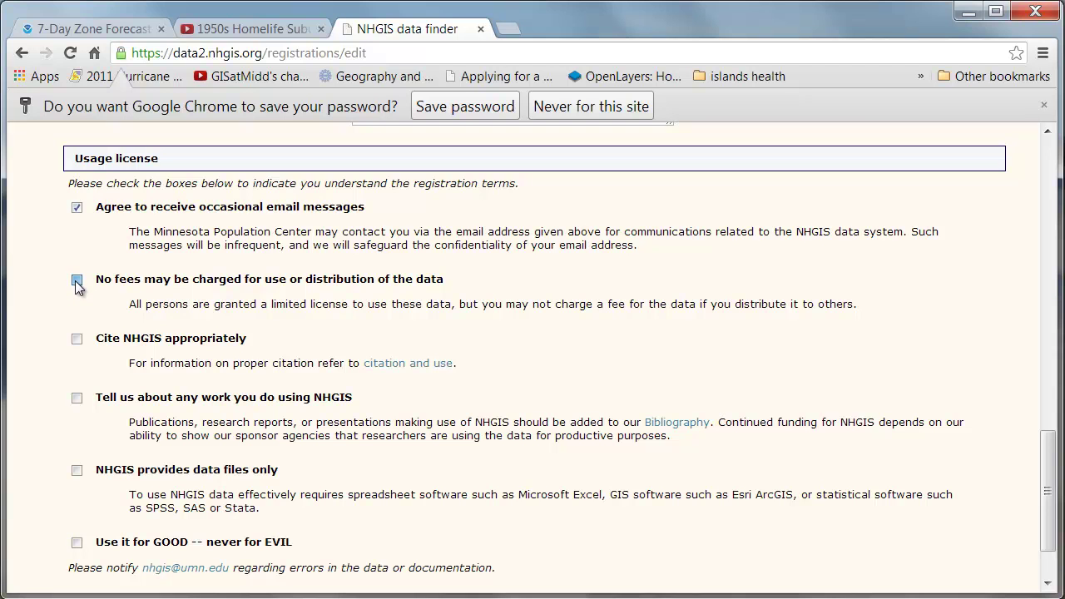
left_click(78, 339)
scroll(525, 416, "down", 1)
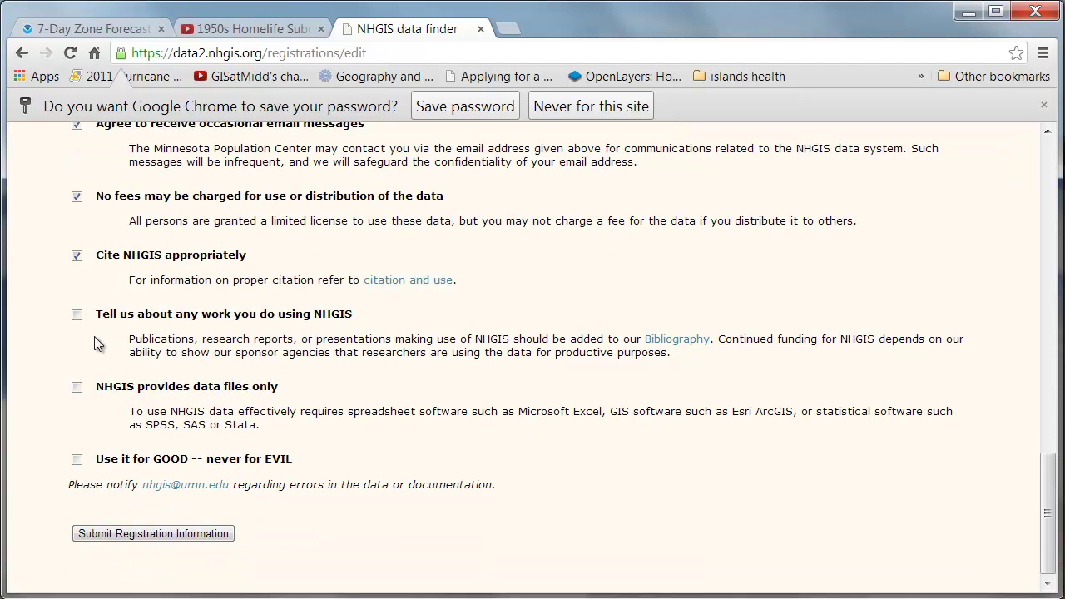
left_click(76, 315)
left_click(76, 386)
left_click(77, 460)
left_click(197, 535)
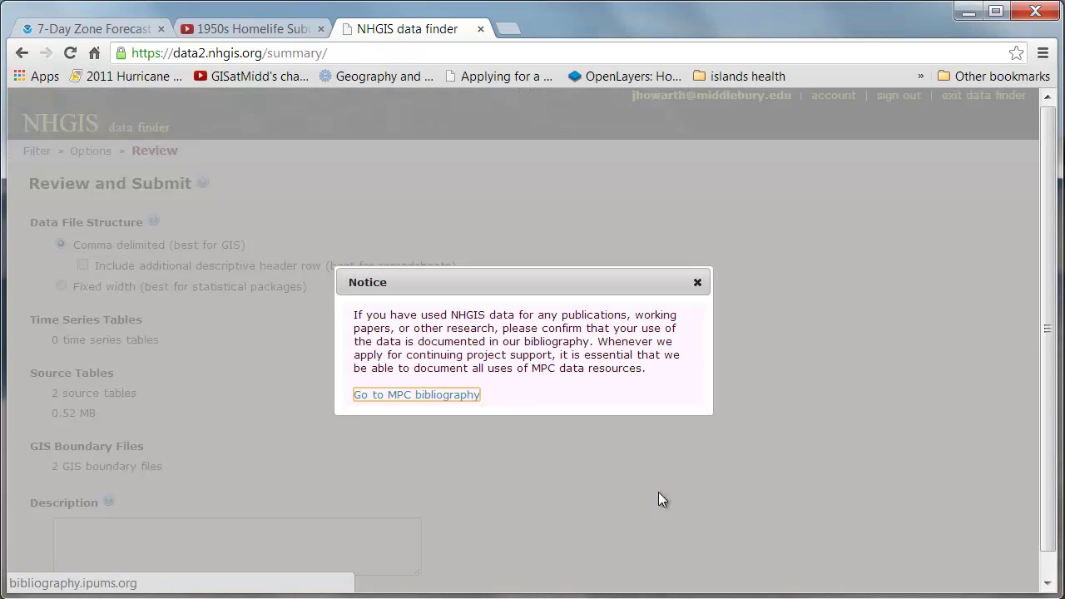
Step: Dismiss the bibliography notice and submit the extract, completing it as extract 6
left_click(697, 282)
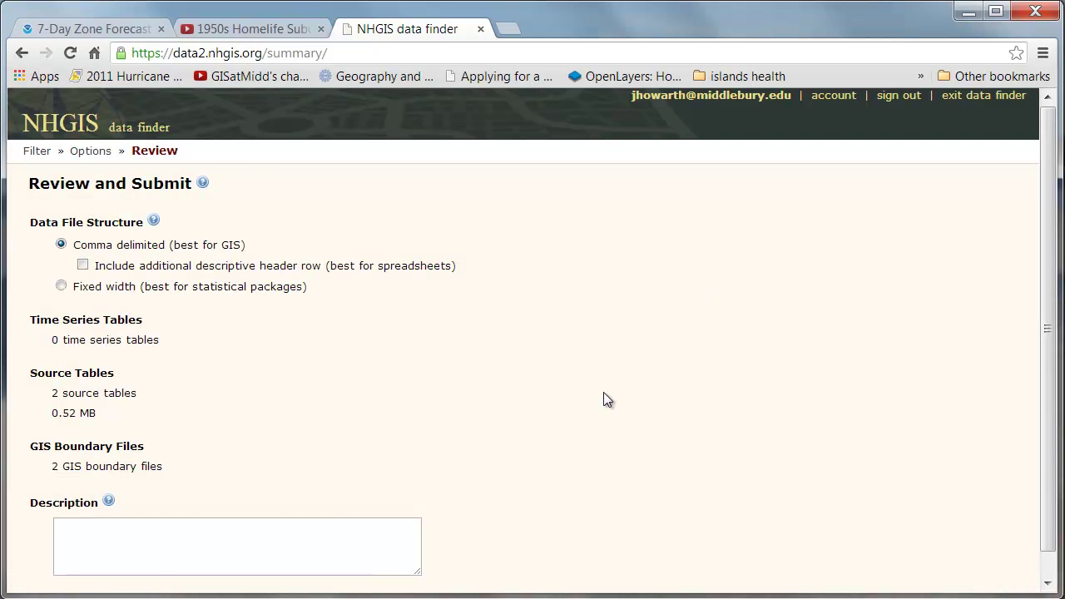
scroll(606, 400, "down", 1)
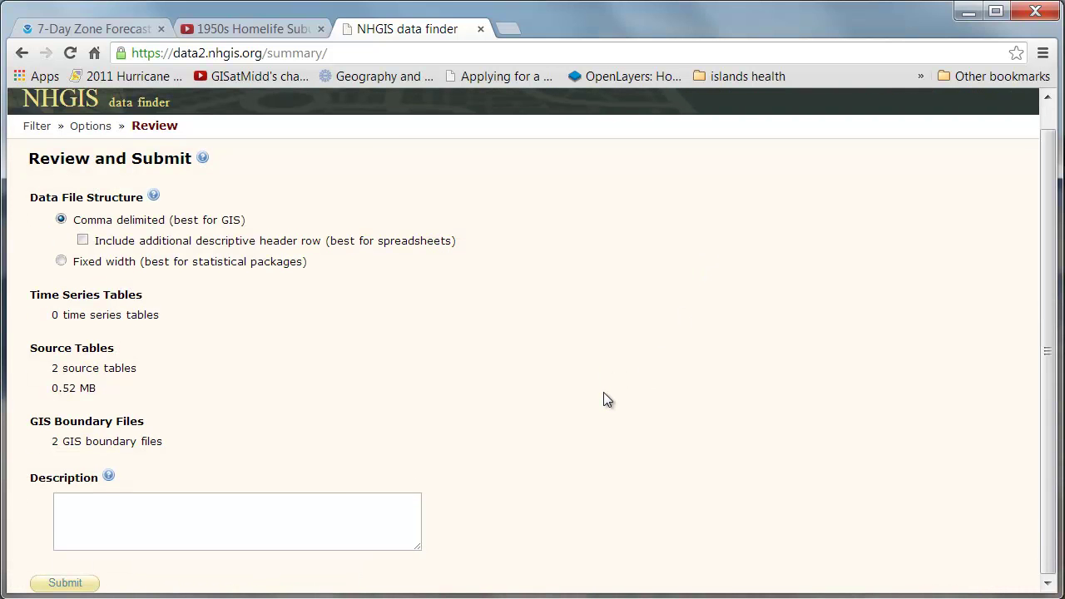
left_click(65, 583)
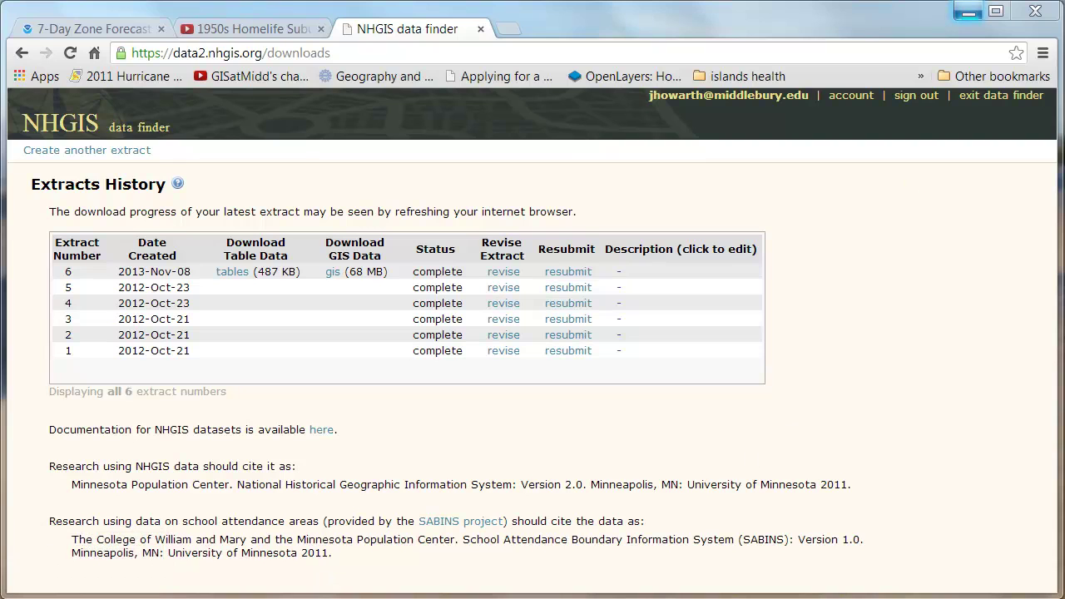
Step: Open Extracts History in a new tab and download extract 6's GIS and table zips
left_click(968, 12)
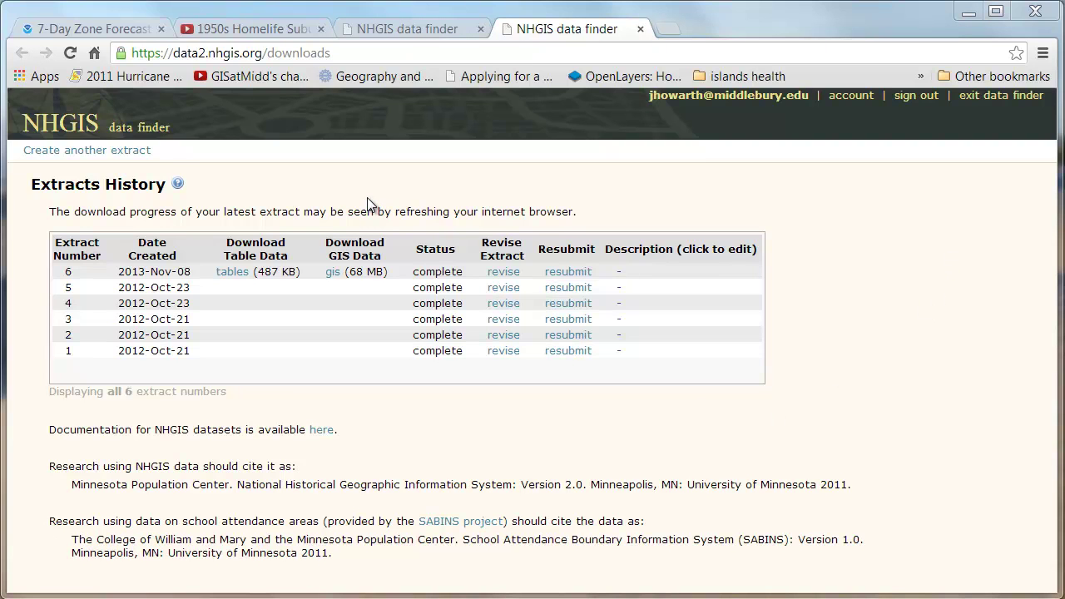
left_click(336, 274)
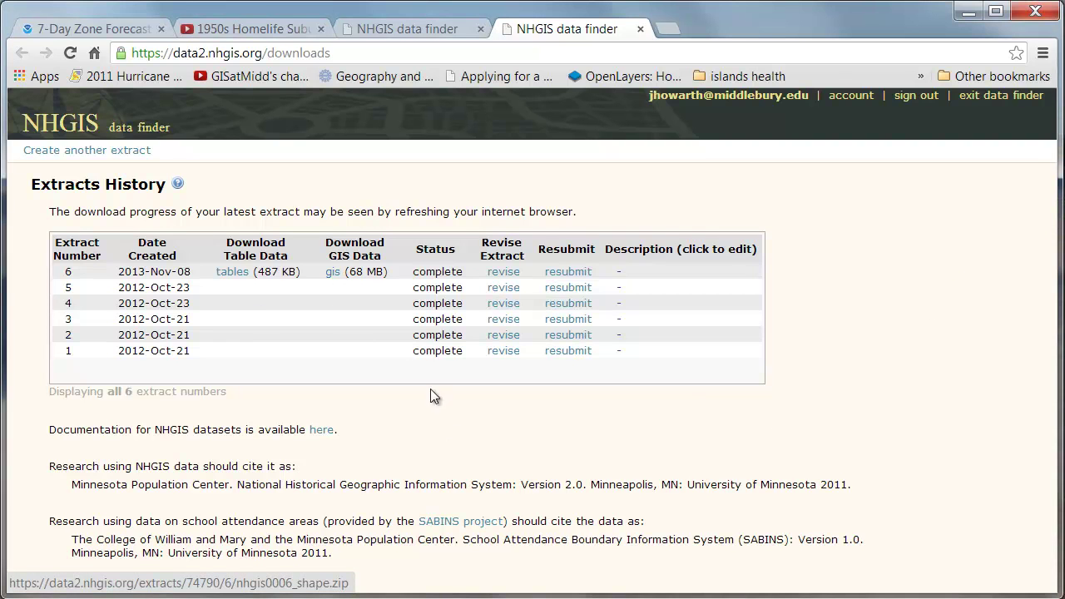
left_click(235, 275)
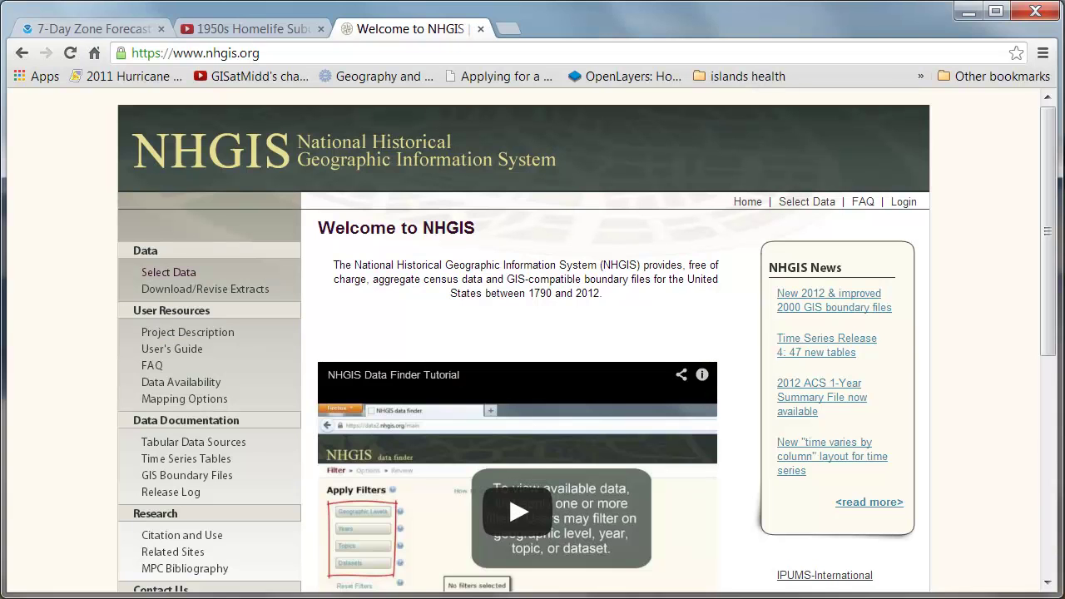
Step: Show Chrome's Downloads page listing nhgis0006_csv.zip and nhgis0006_shape.zip
left_click(1043, 54)
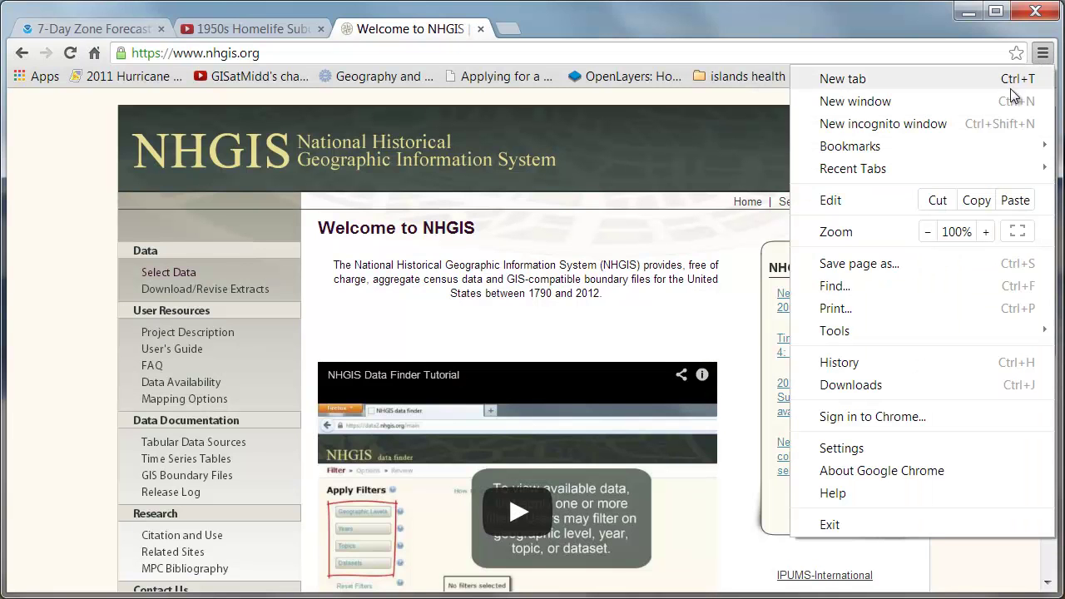
left_click(850, 385)
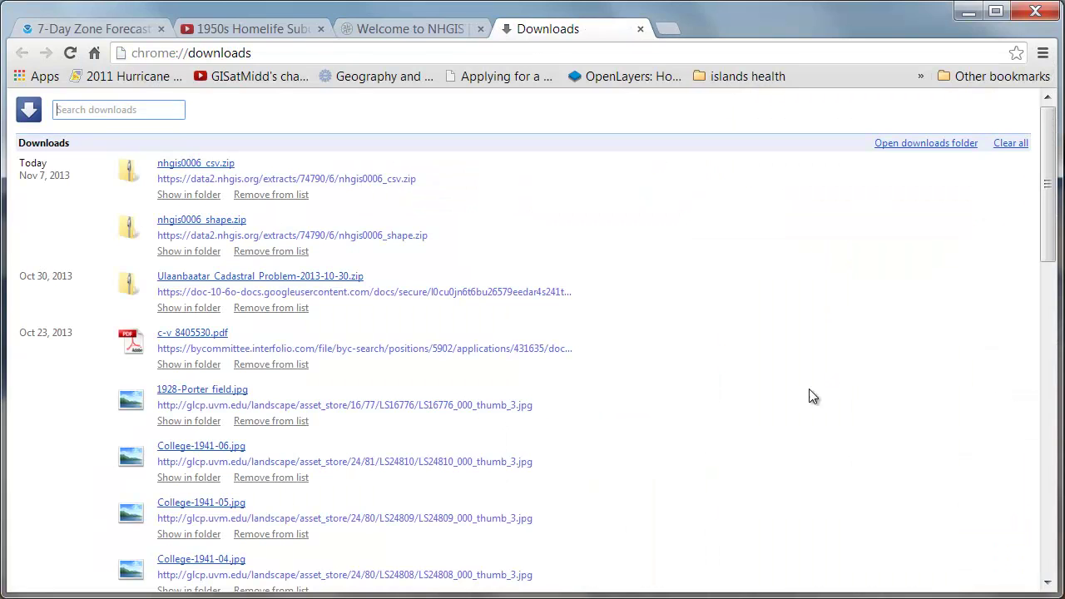
Step: Open nhgis0006_csv.zip and select all four 1940 and 1960 tract files inside its folder
left_click(210, 164)
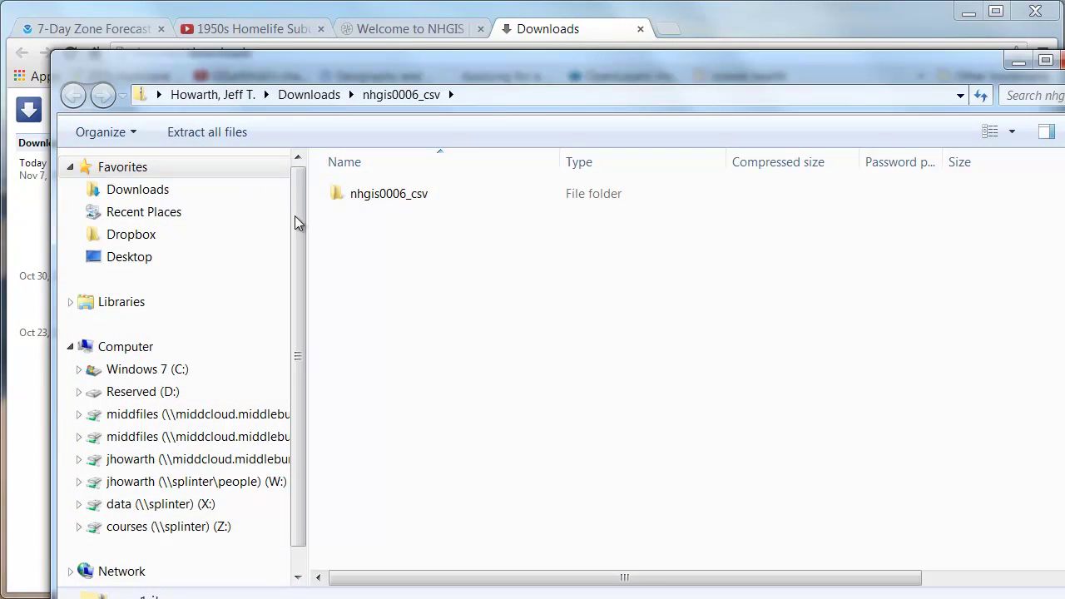
double_click(380, 197)
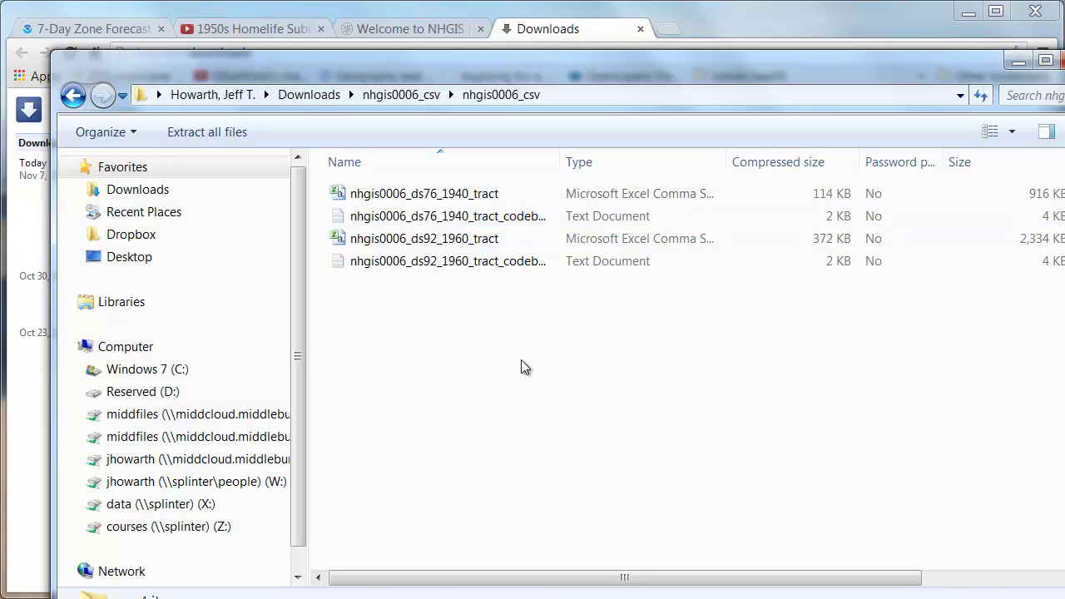
key("ctrl+a")
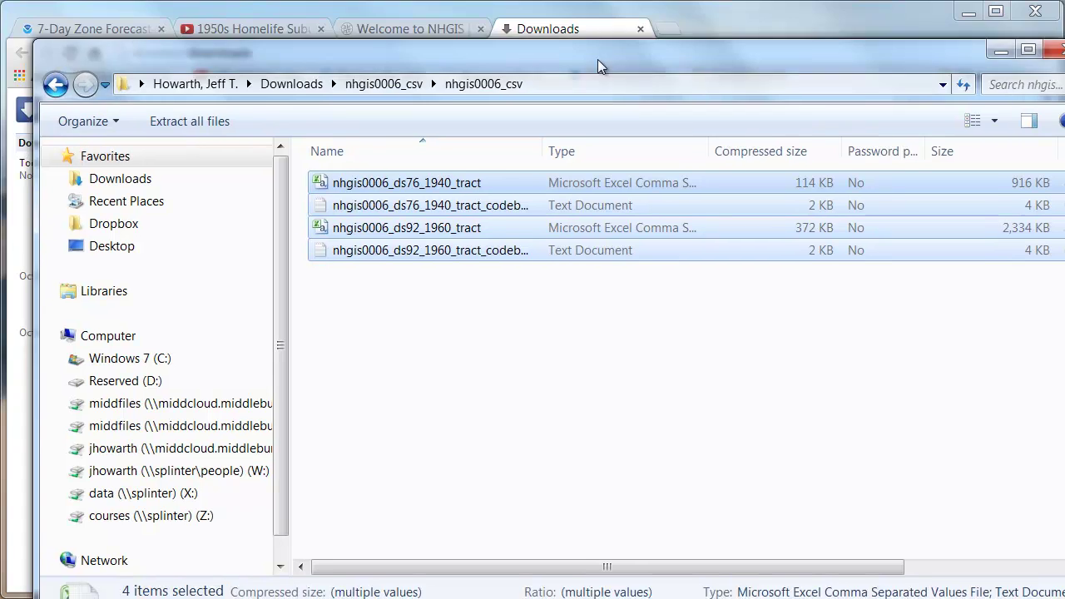
left_click_drag(618, 79, 563, 28)
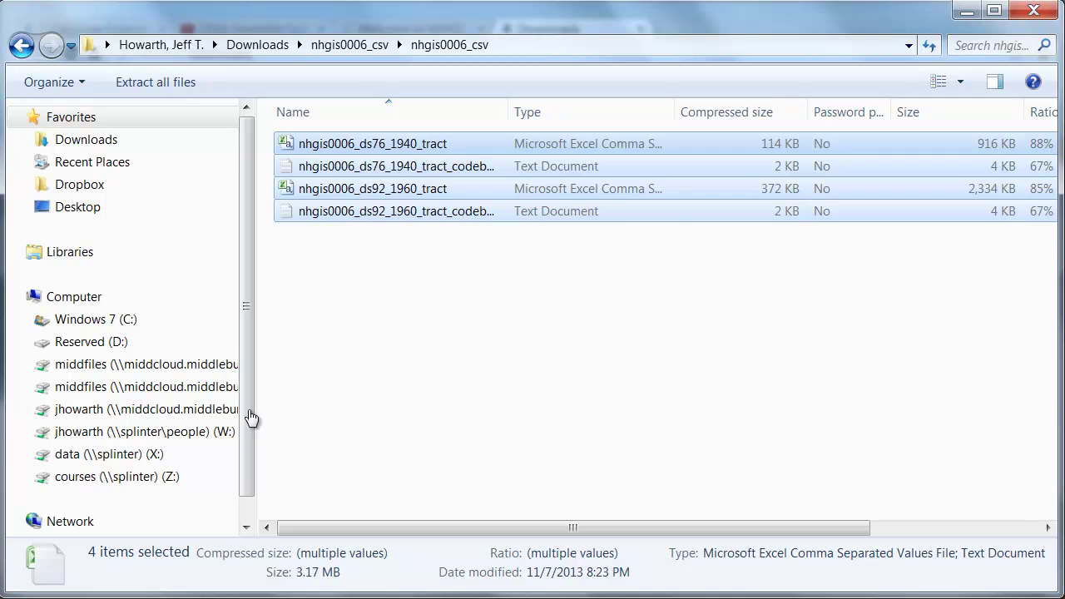
Step: Create a new folder named wk0901 in W:\now\f13
left_click(106, 431)
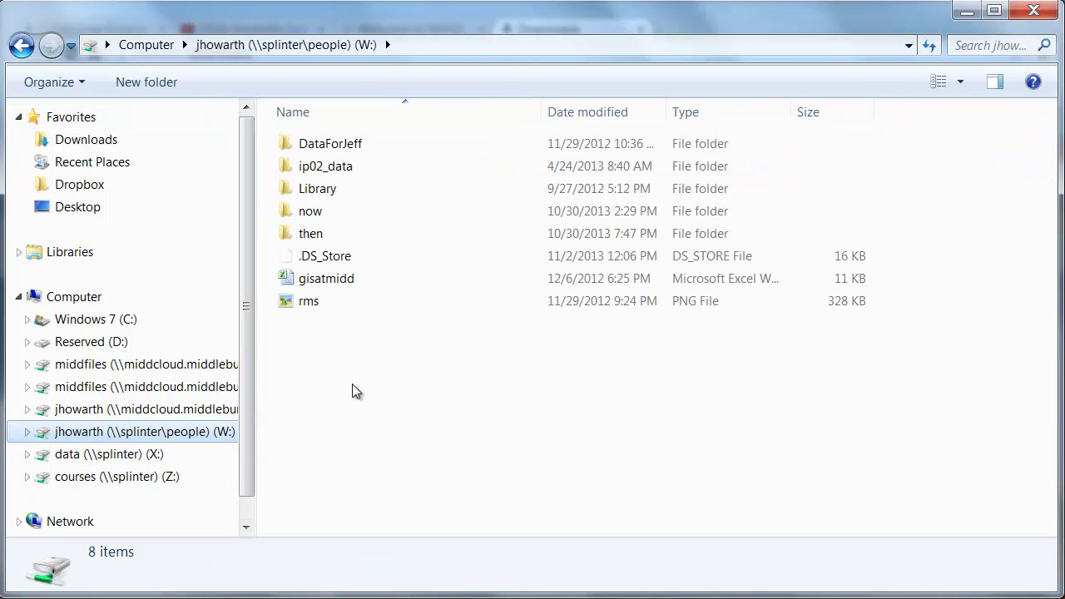
double_click(310, 212)
left_click(321, 146)
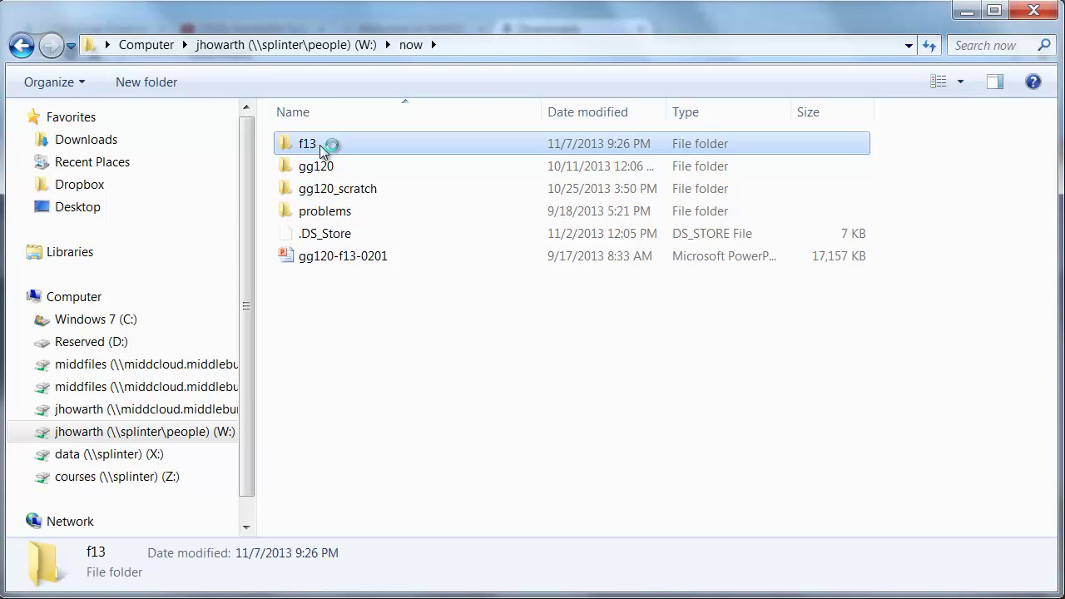
left_click(344, 351)
right_click(383, 445)
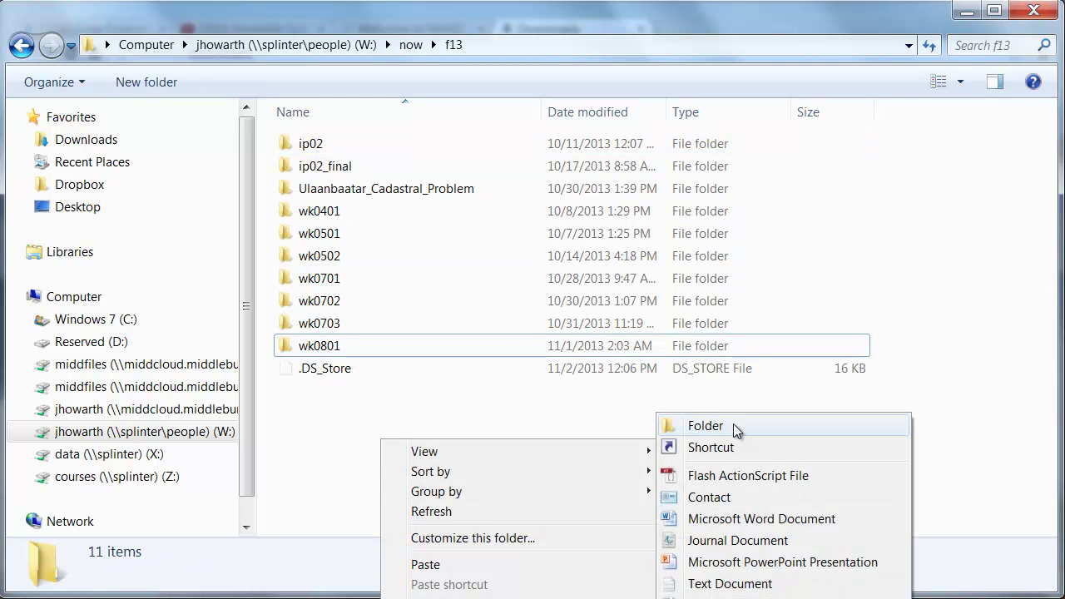
left_click(737, 428)
type("wk09")
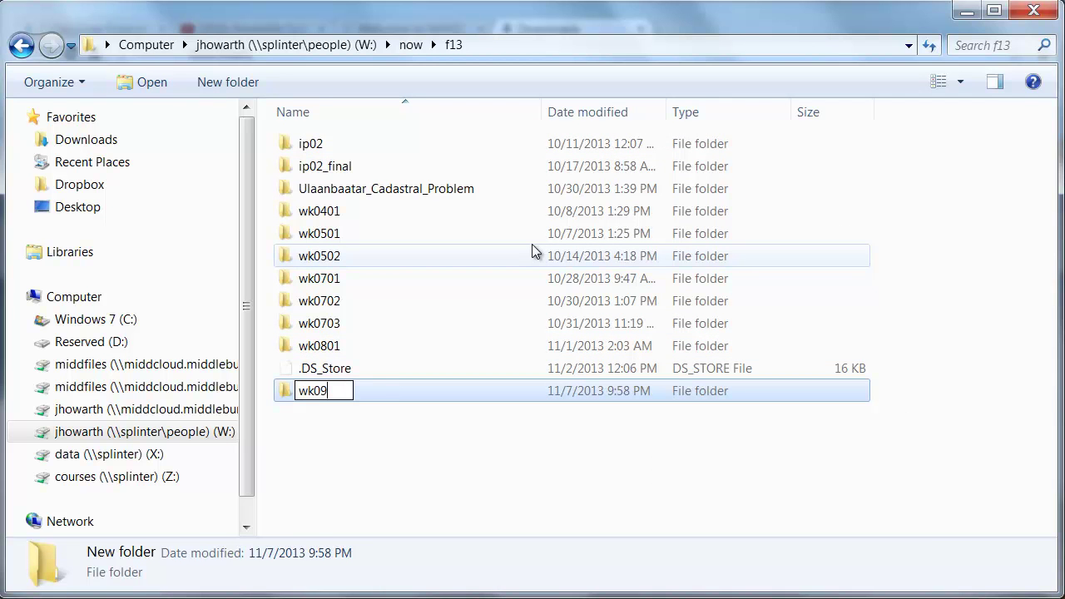
type("01")
key("Return")
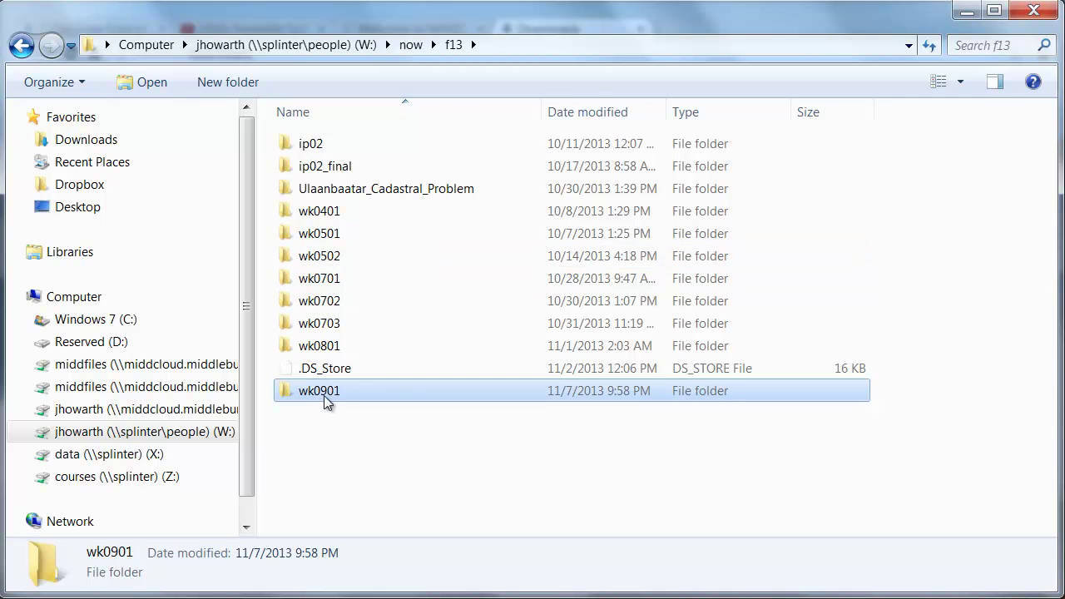
Step: Paste the four 1940 and 1960 tract tables and codebooks into wk0901
double_click(323, 395)
key("ctrl+v")
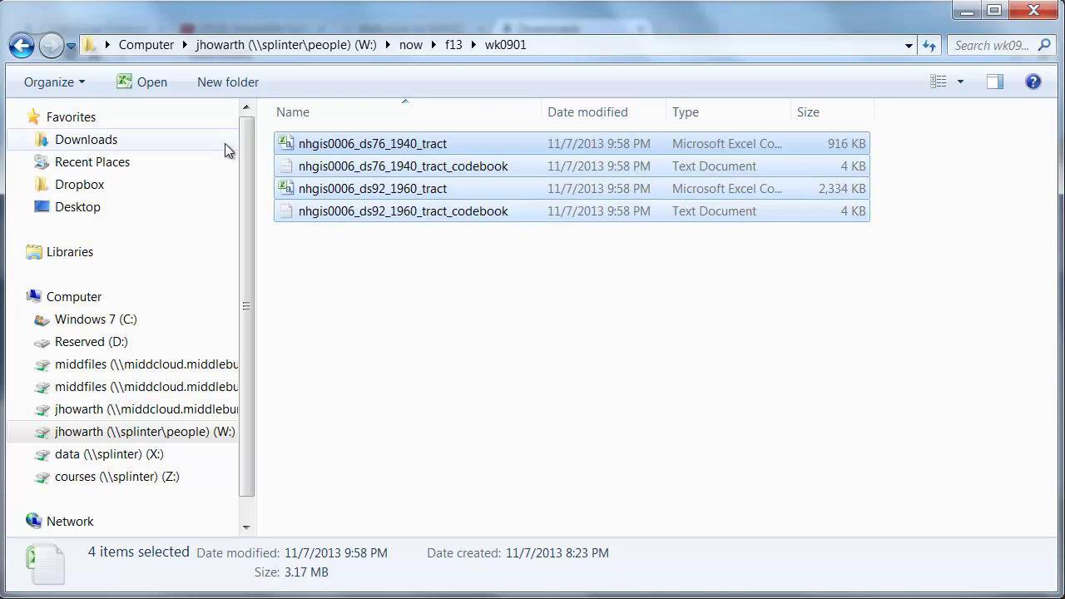
left_click(25, 46)
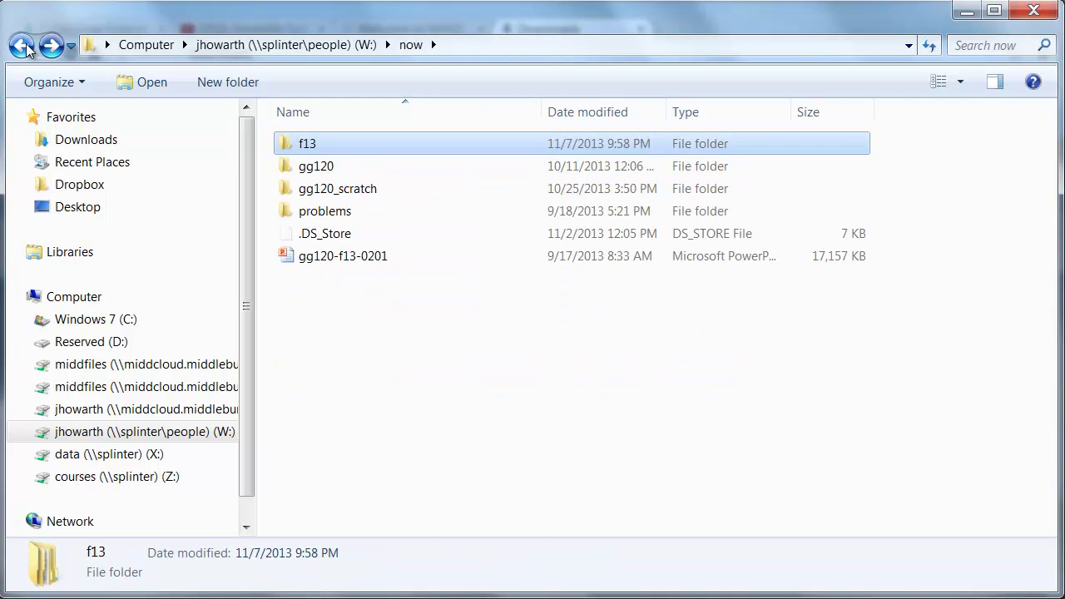
left_click(28, 48)
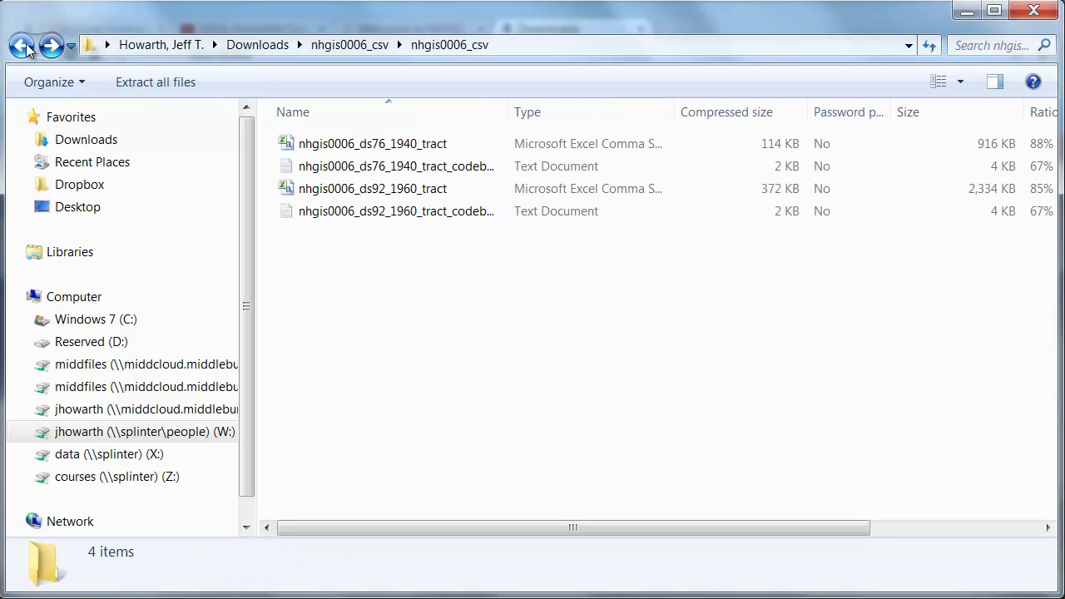
left_click(27, 47)
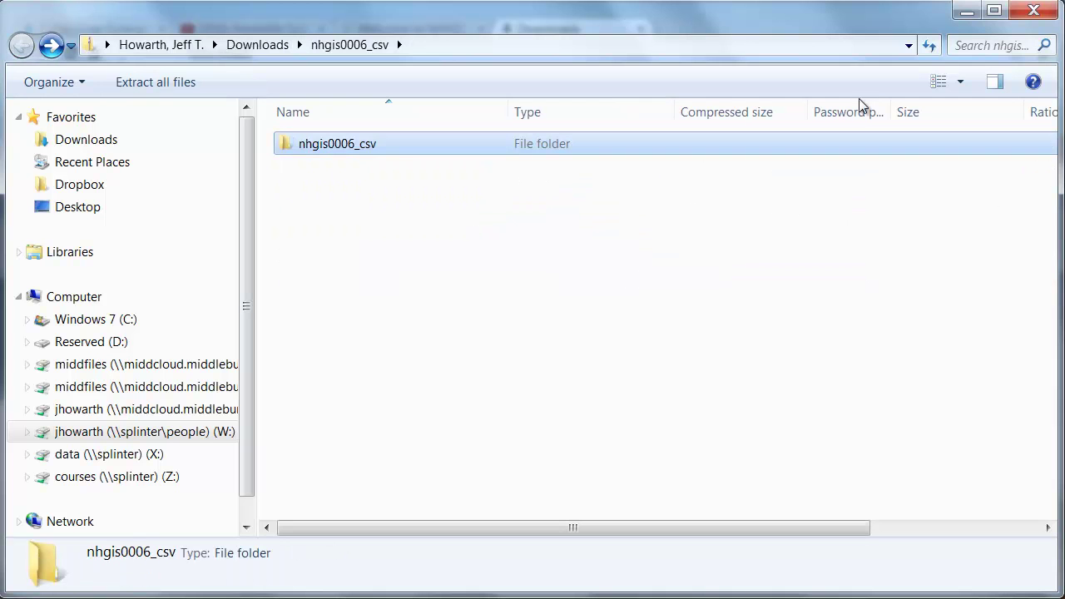
Step: Open the 1940 tract shapefile zip inside nhgis0006_shape.zip and select its seven files
left_click(967, 11)
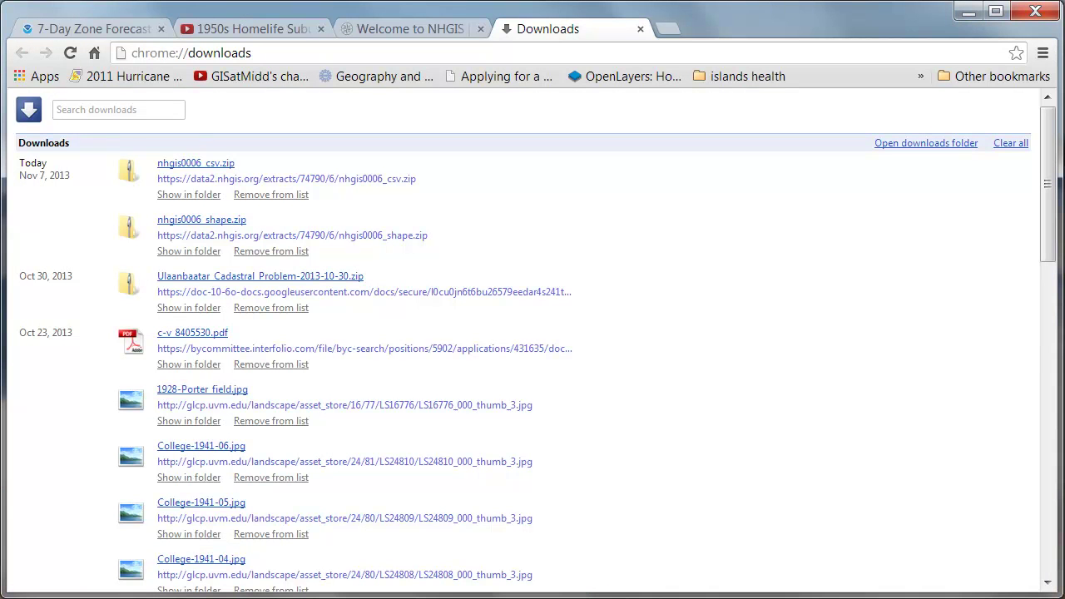
left_click(177, 218)
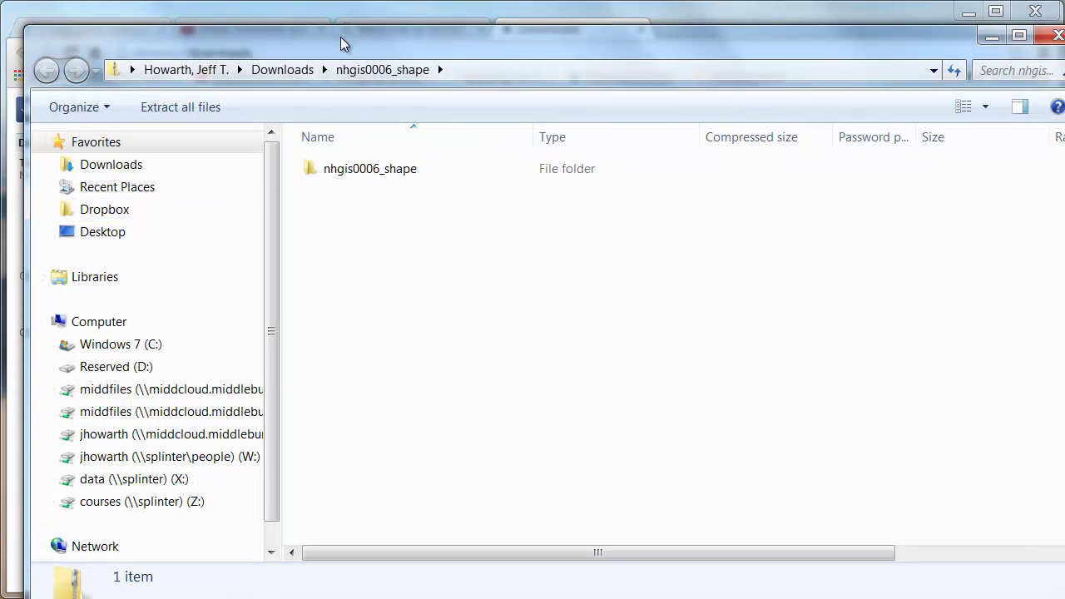
left_click_drag(340, 37, 317, 14)
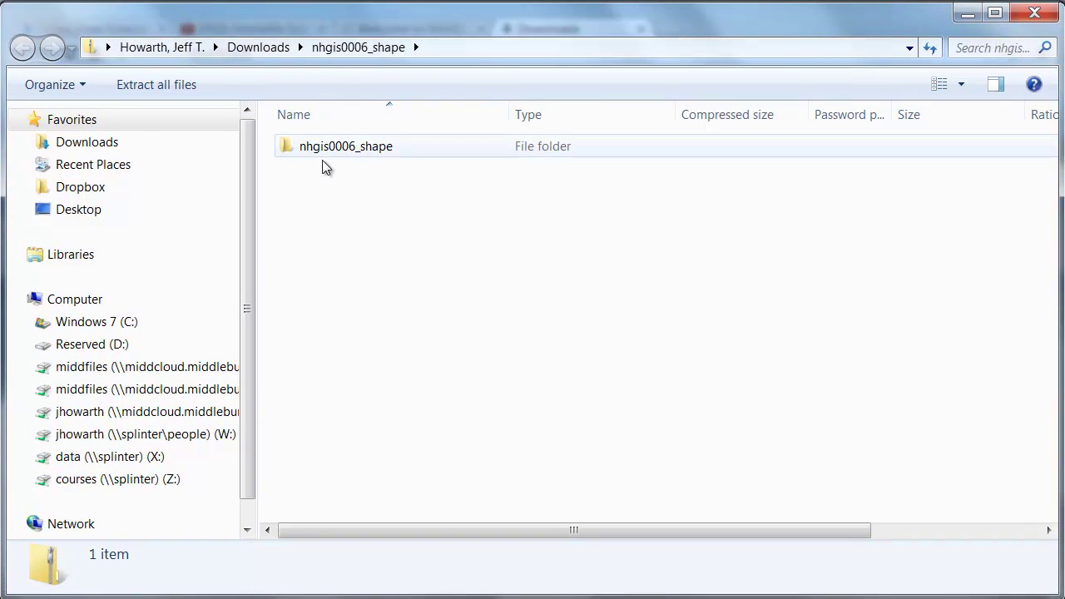
double_click(329, 147)
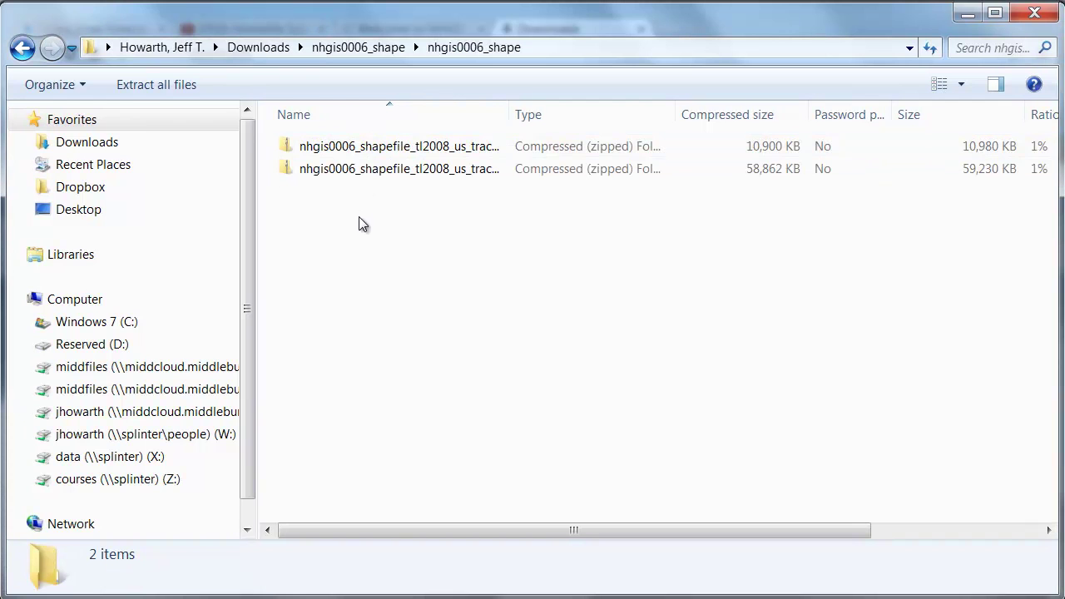
left_click(350, 158)
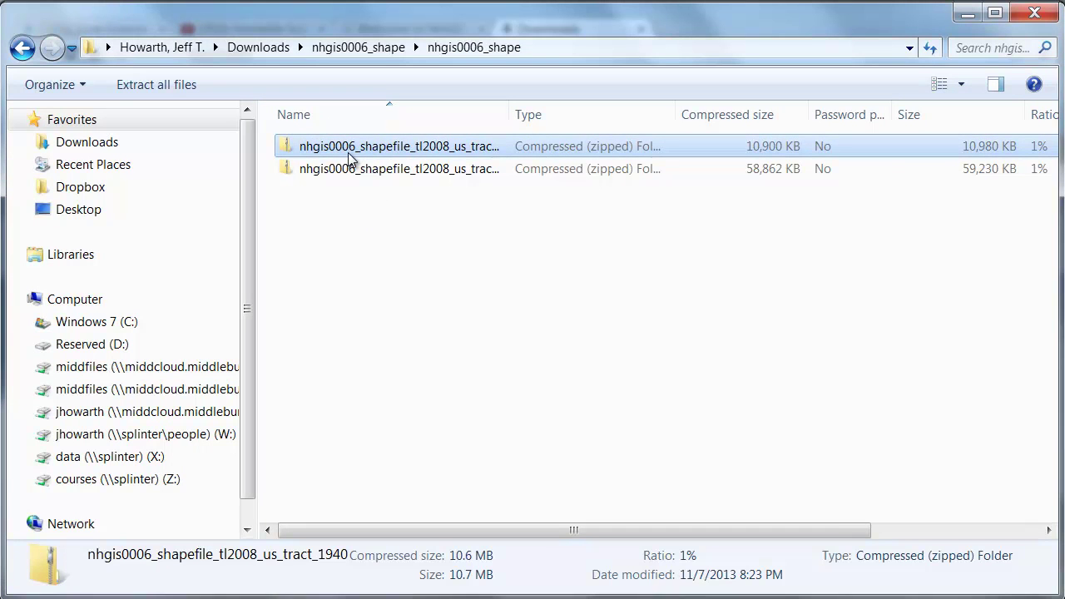
key("Return")
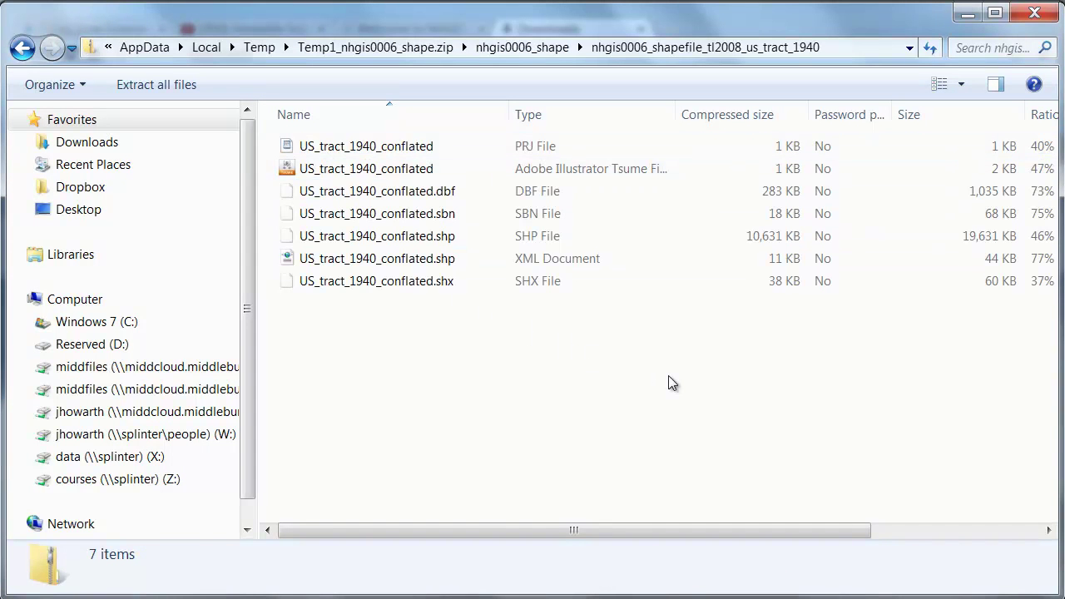
key("ctrl+a")
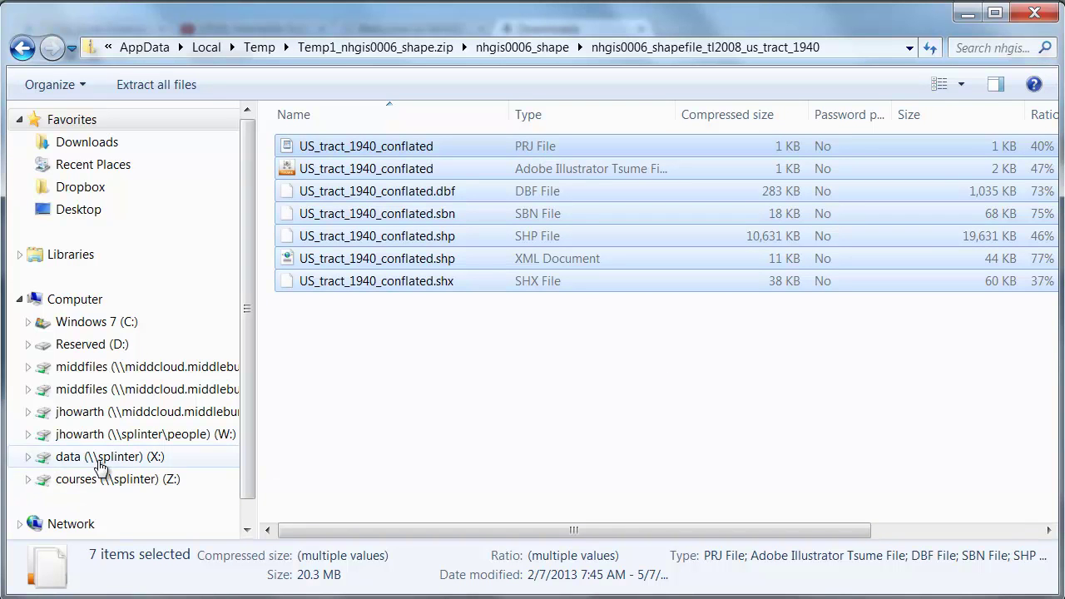
Step: Paste the seven 1940 shapefile files into W:\now\f13\wk0901
left_click(96, 434)
double_click(308, 216)
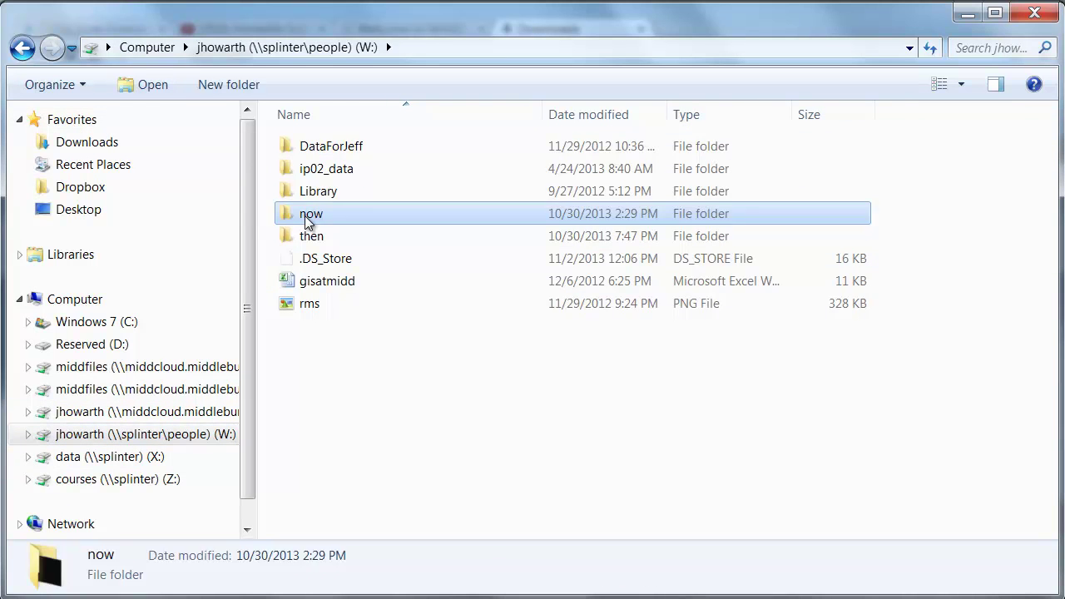
double_click(323, 144)
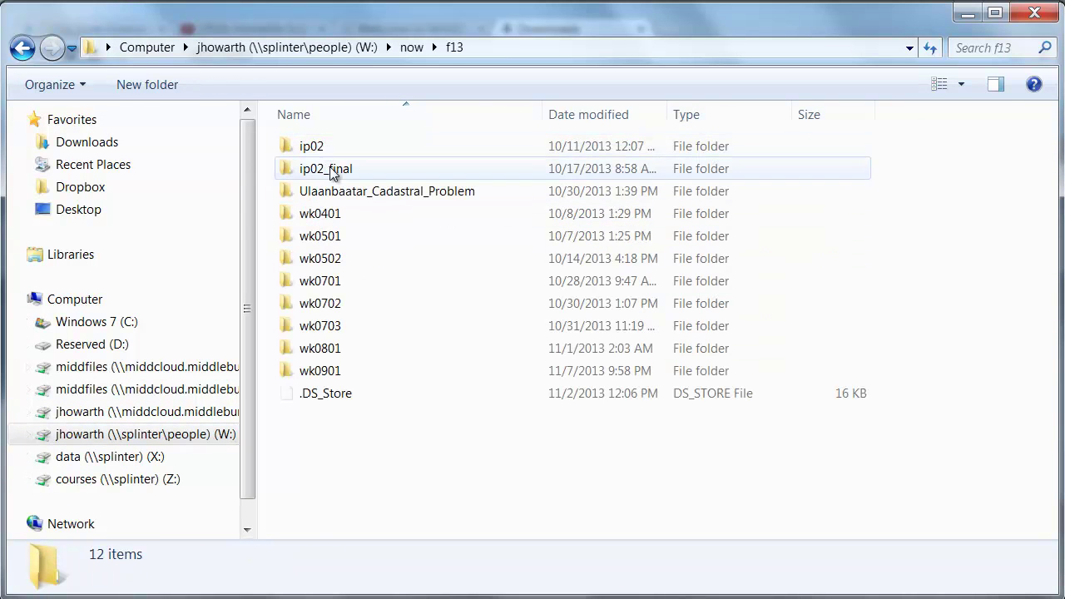
double_click(326, 370)
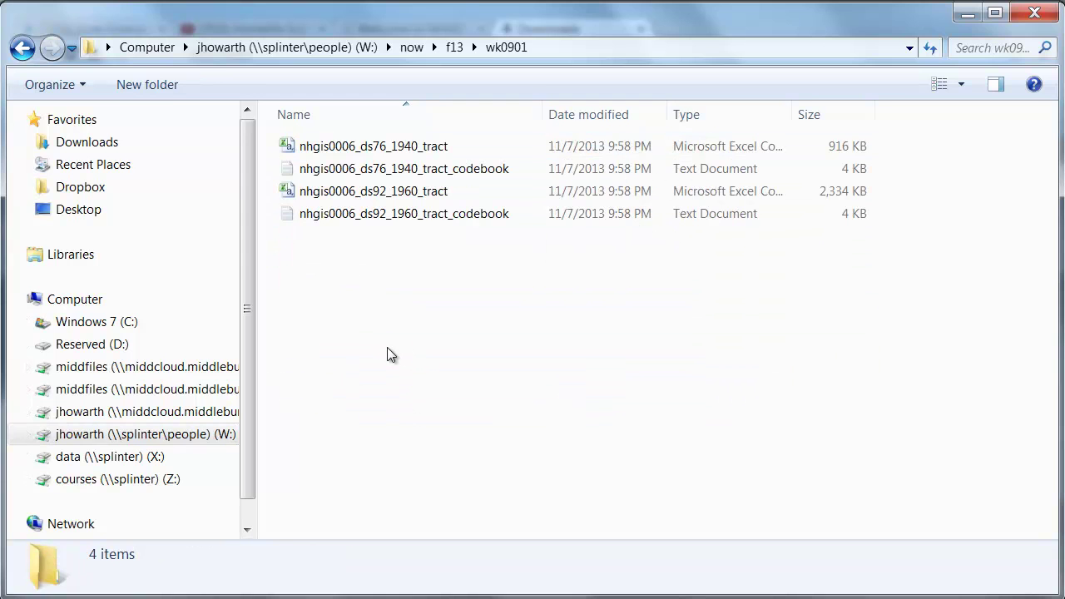
key("ctrl+v")
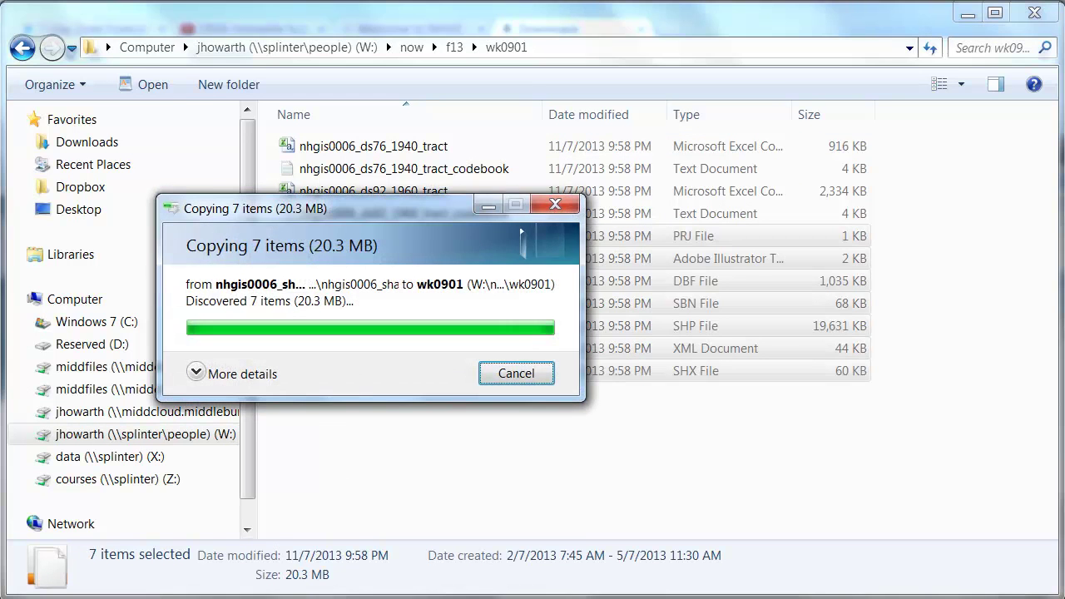
key("alt+Tab")
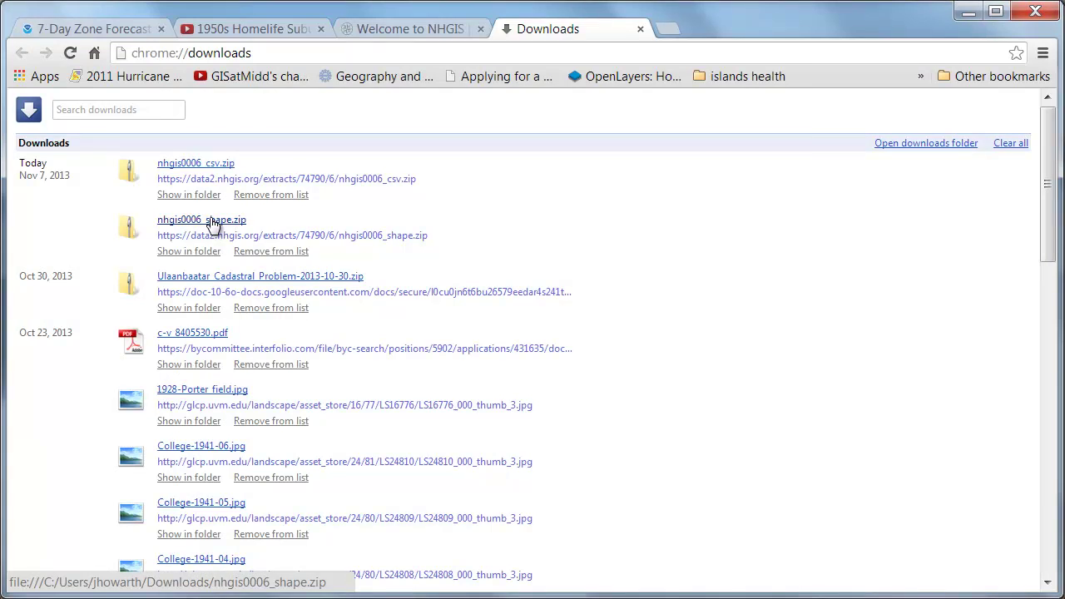
Step: Open the 1960 tract shapefile zip, dismiss the access-denied error, and select its seven files
left_click(214, 221)
double_click(354, 173)
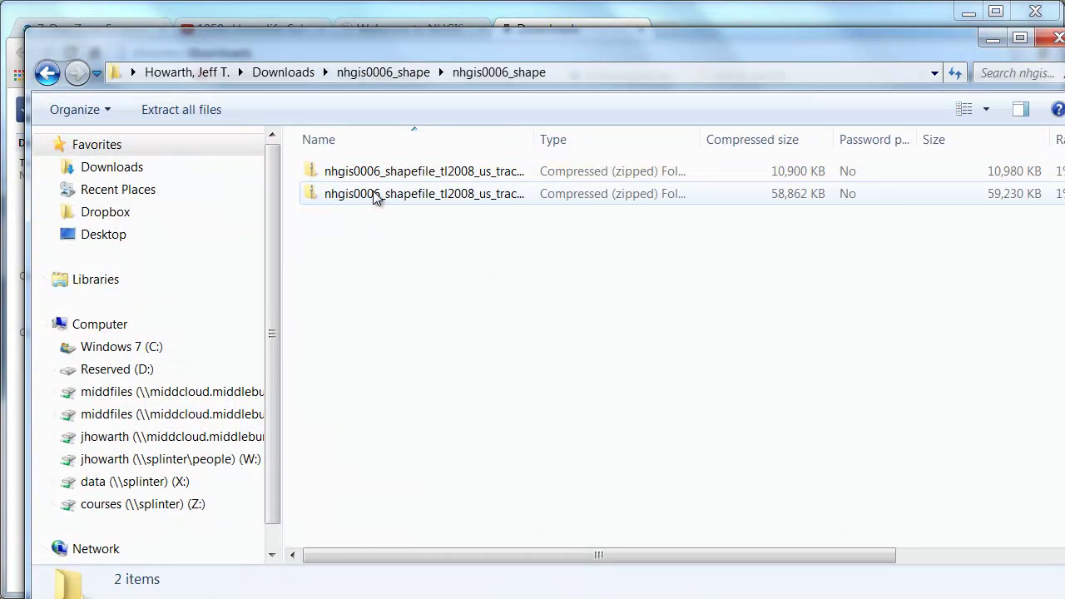
left_click(374, 196)
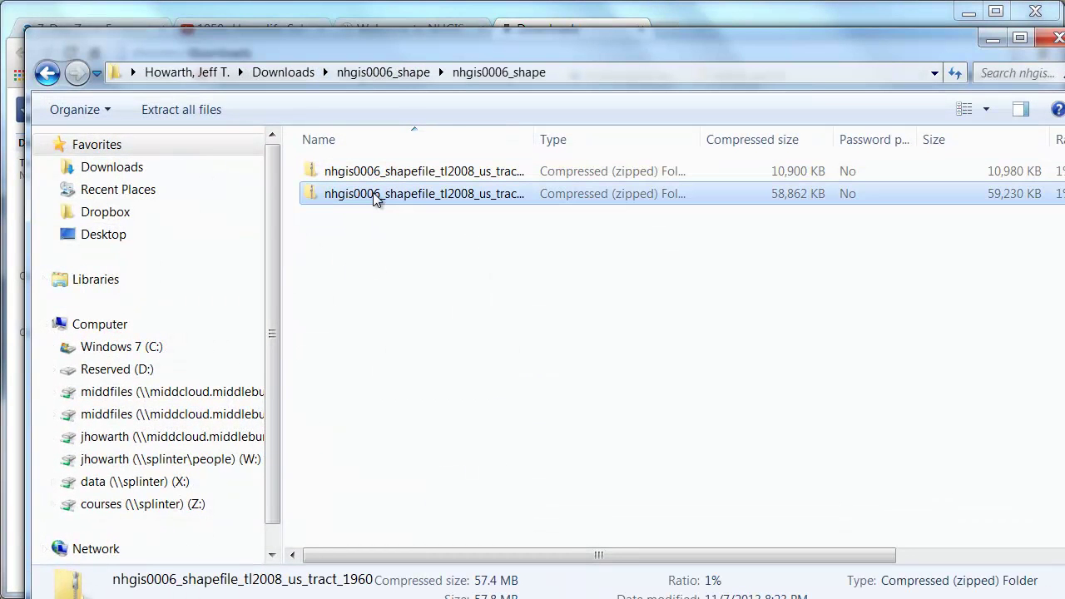
double_click(327, 193)
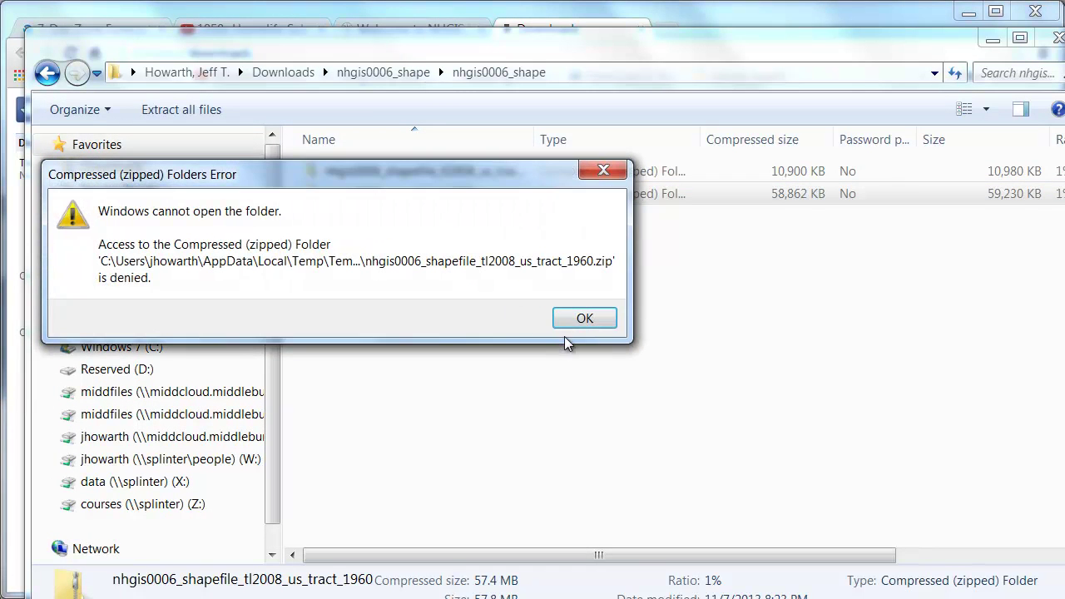
left_click(585, 318)
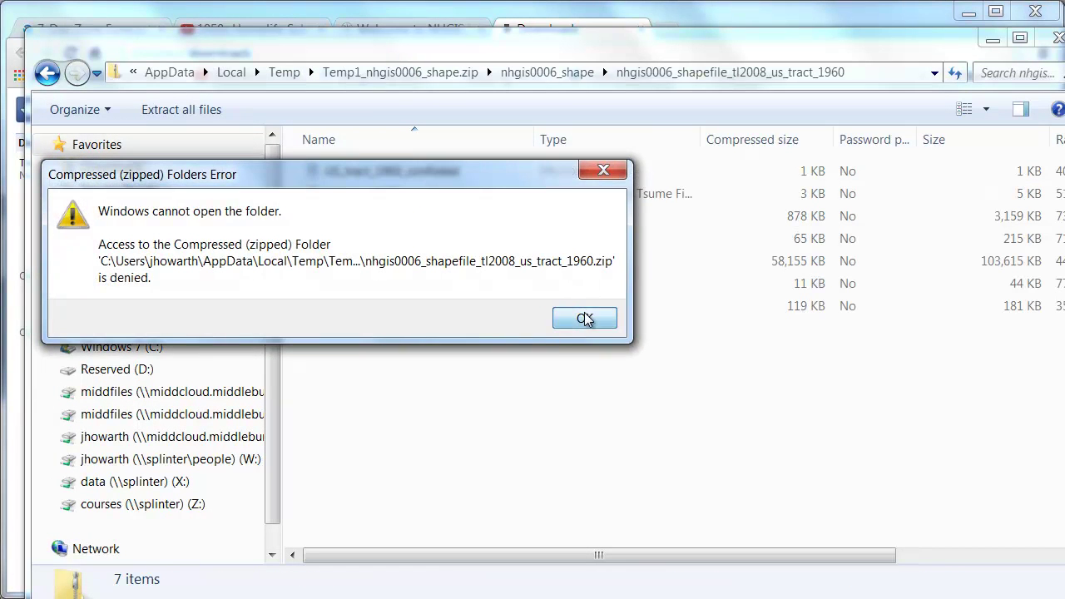
left_click_drag(304, 46, 281, 19)
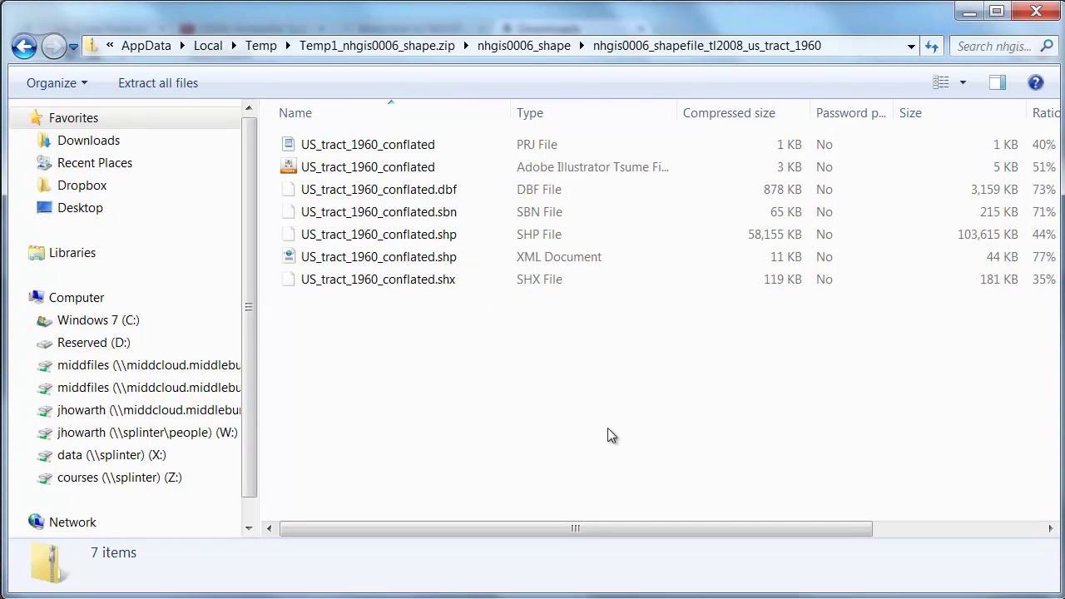
key("ctrl+a")
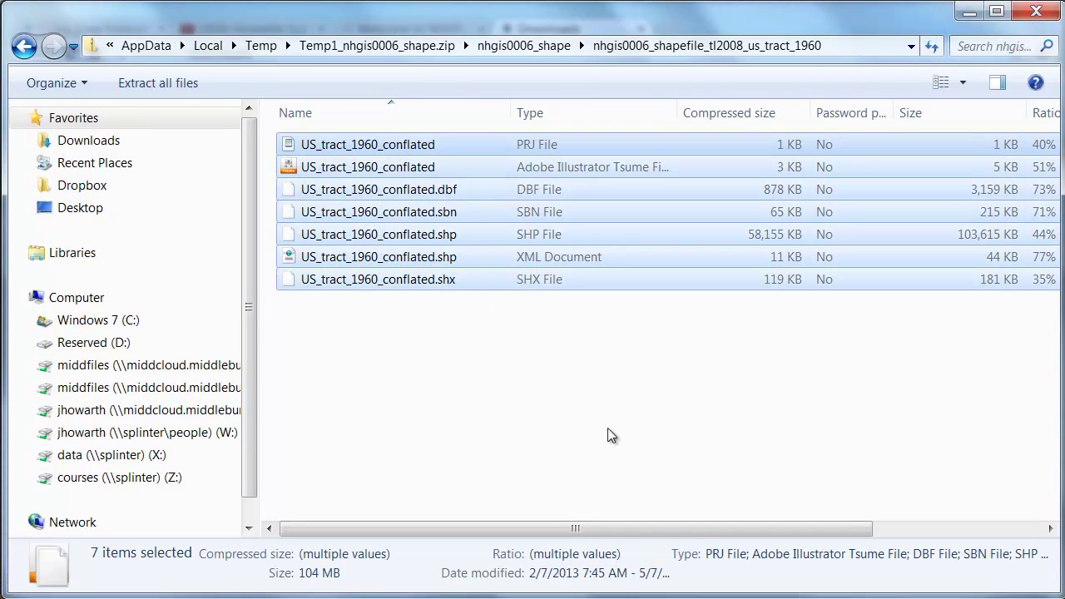
mouse_move(124, 388)
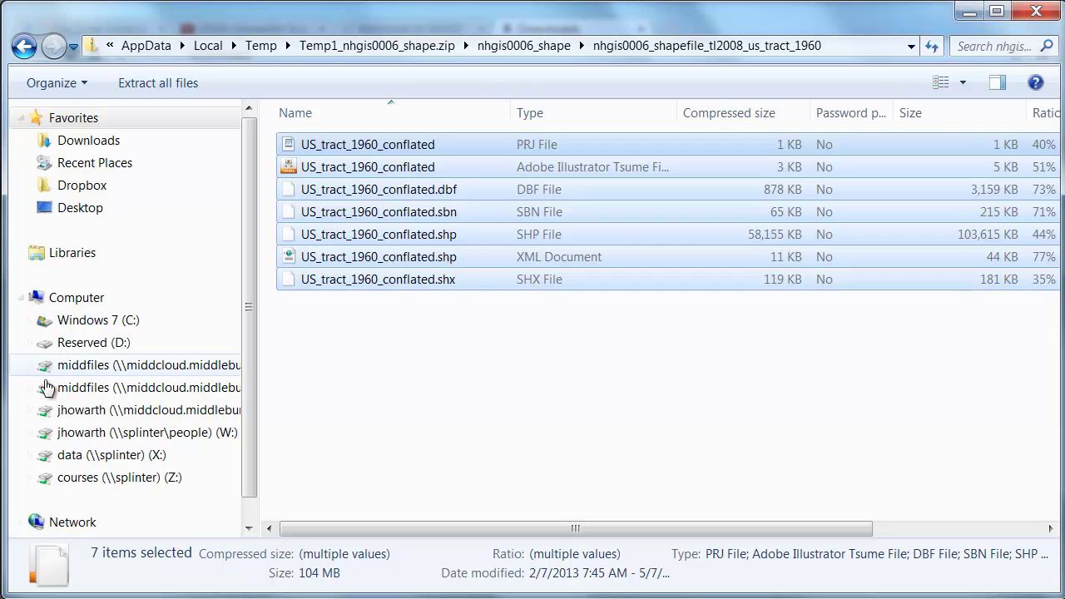
Step: Paste the seven 1960 shapefile files into W:\now\f13\wk0901
left_click(101, 436)
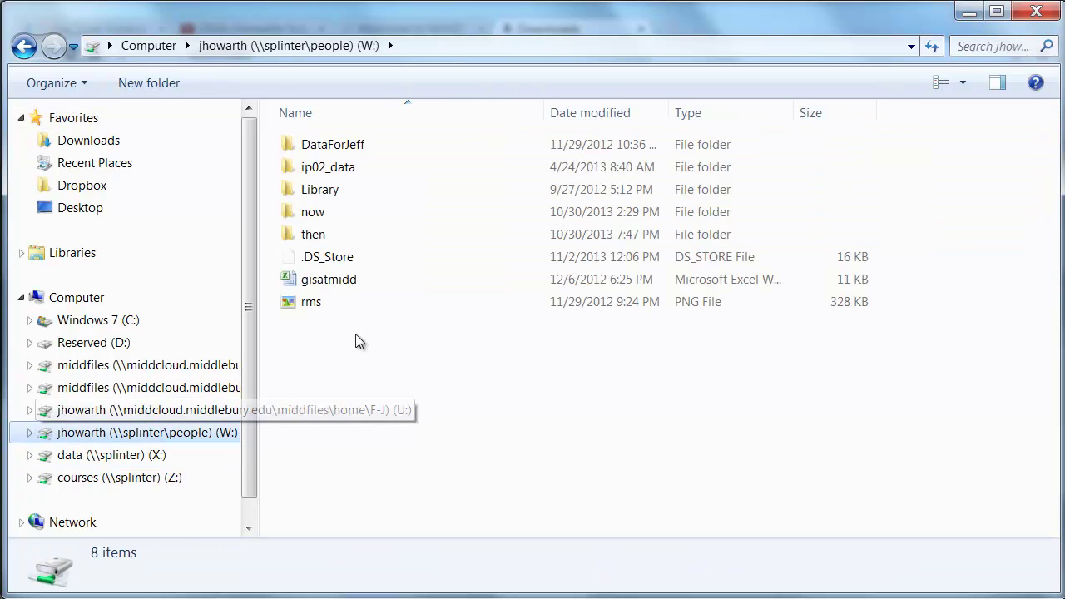
double_click(313, 212)
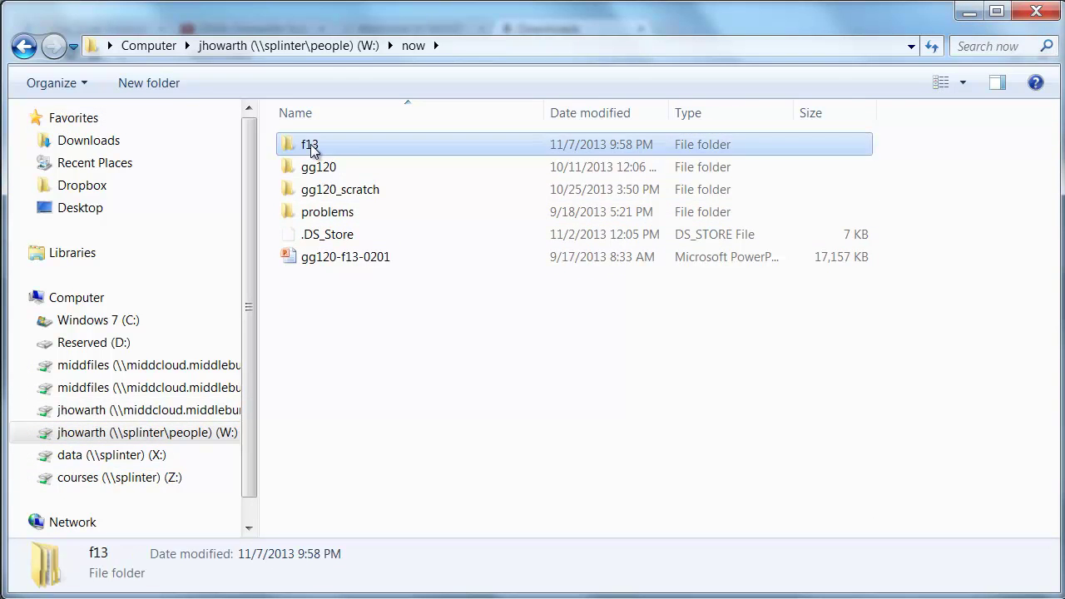
double_click(310, 145)
double_click(336, 374)
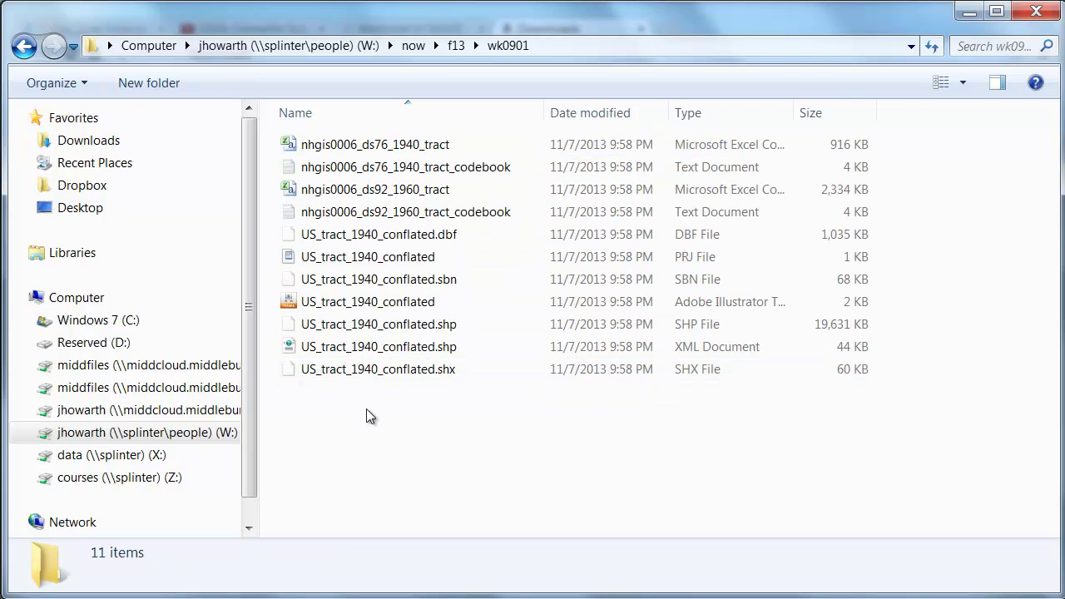
key("ctrl+v")
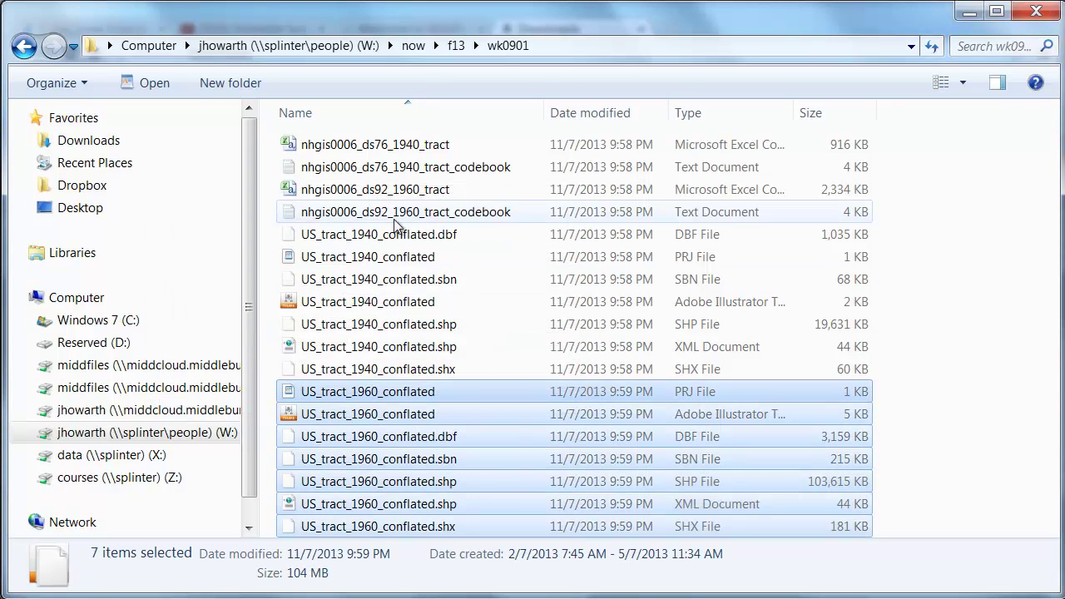
Step: Copy the wk0901 folder from f13 into Z:\GG120\practice_data and open the copy to check it
left_click(25, 49)
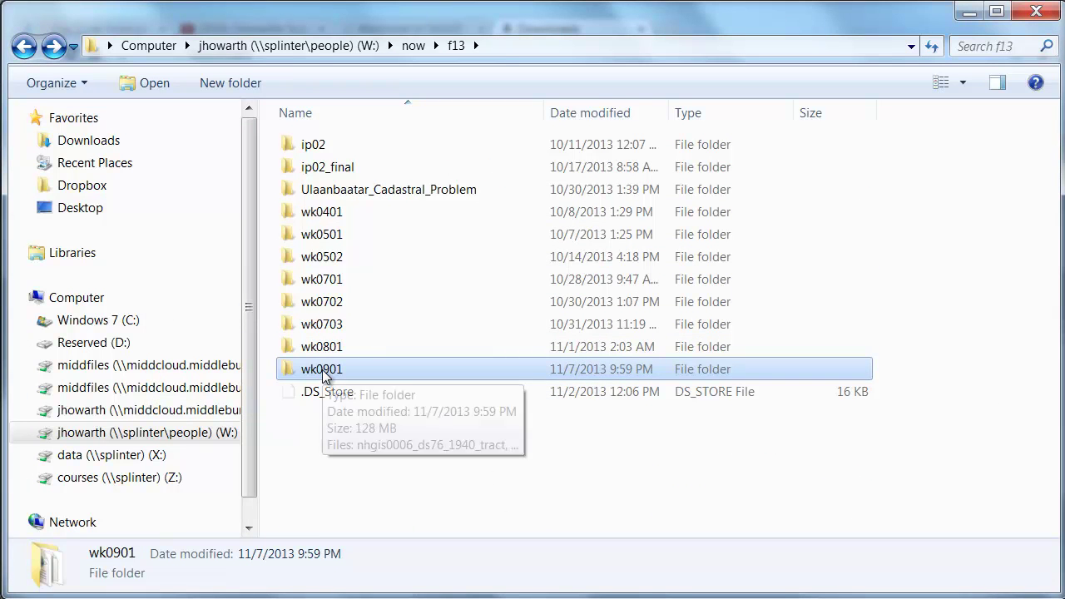
right_click(337, 376)
left_click(366, 578)
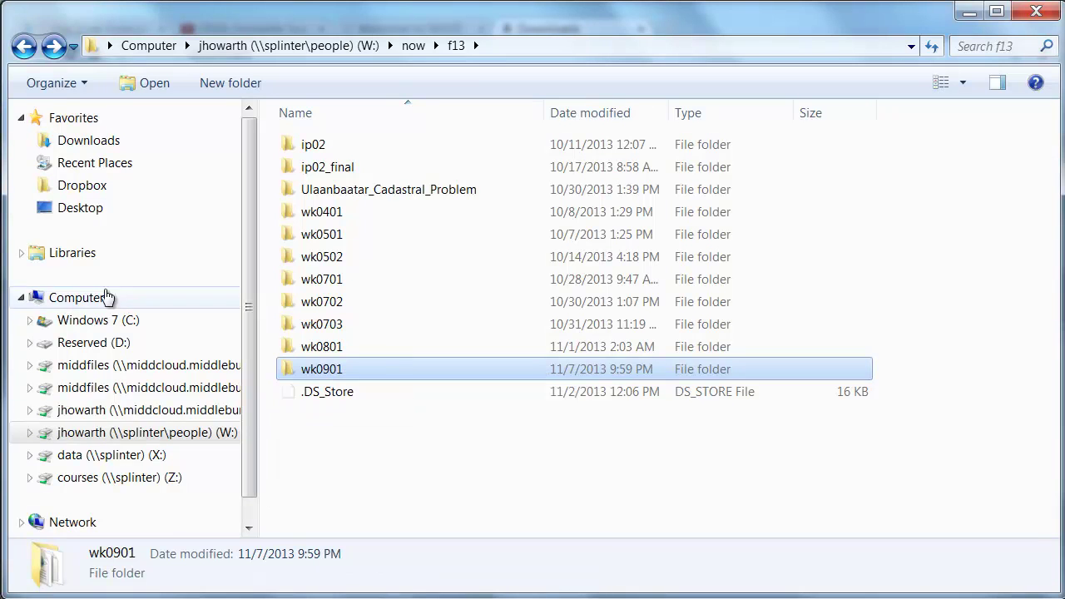
left_click(89, 479)
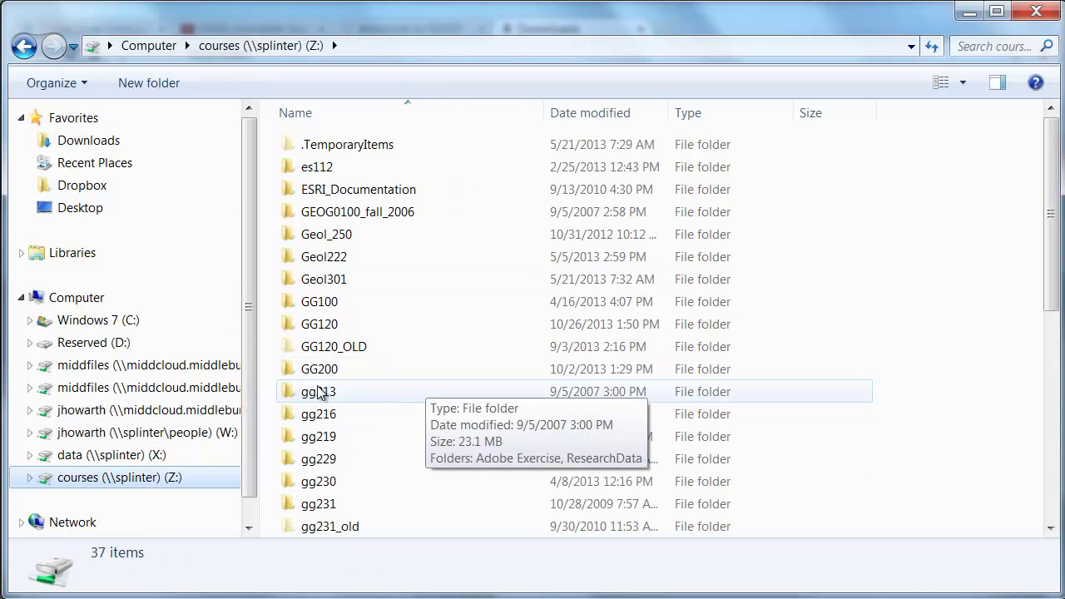
double_click(308, 326)
double_click(316, 258)
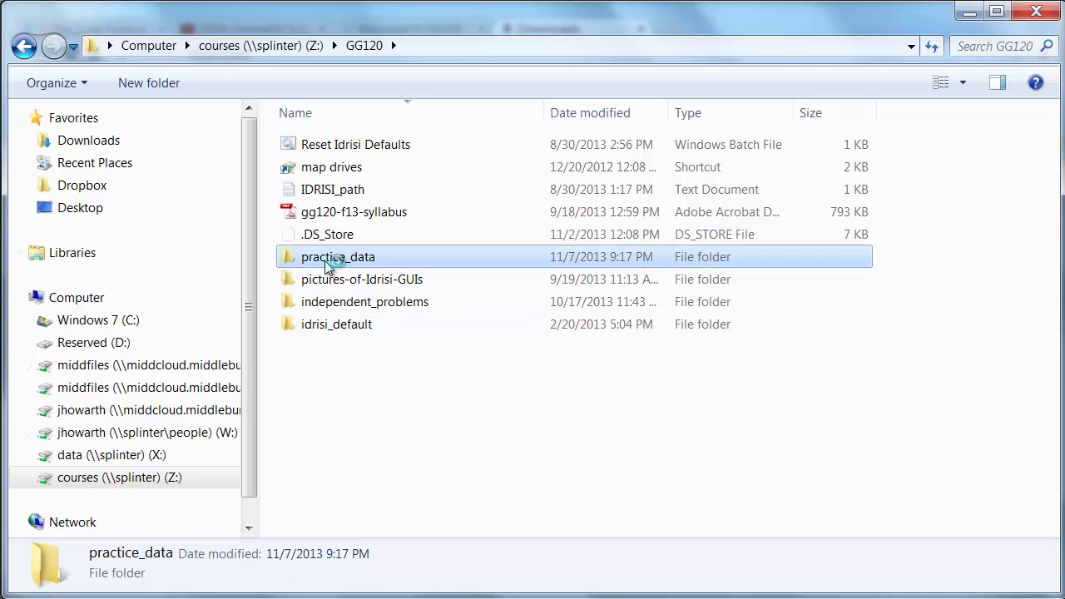
right_click(380, 516)
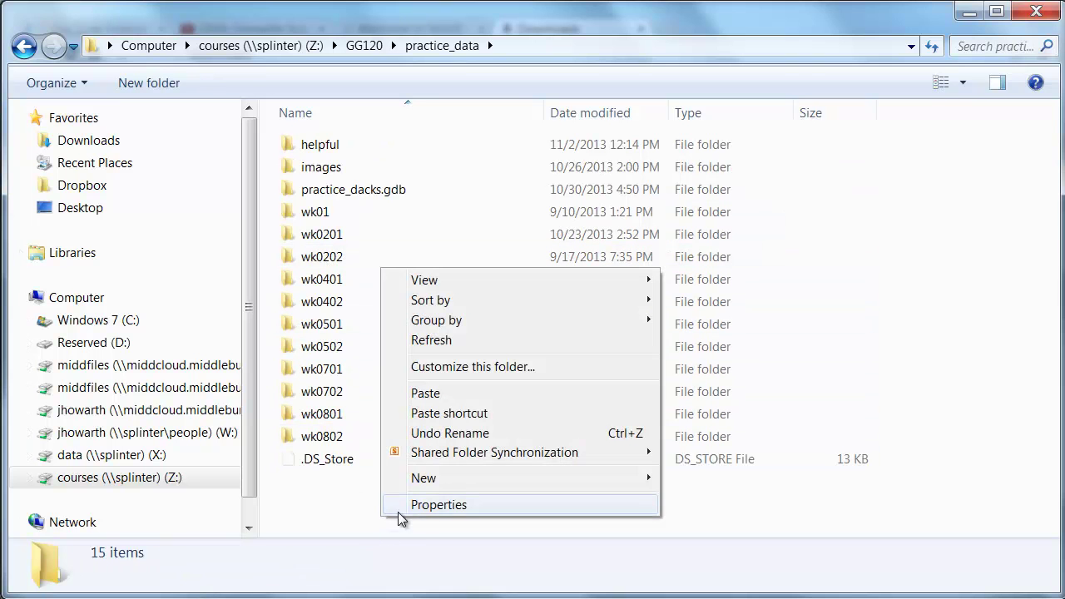
left_click(433, 394)
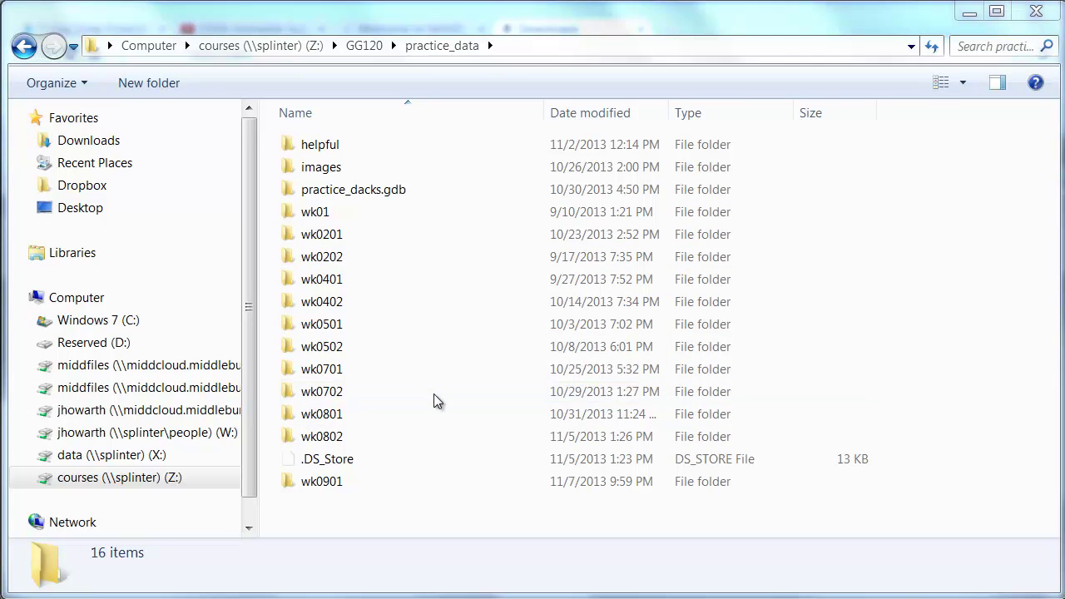
double_click(321, 481)
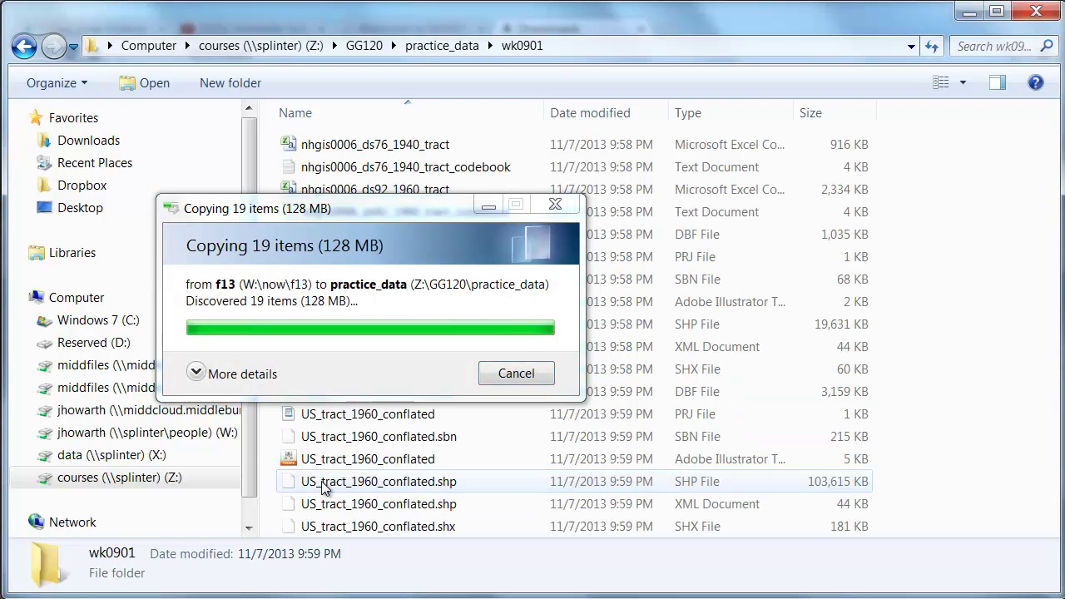